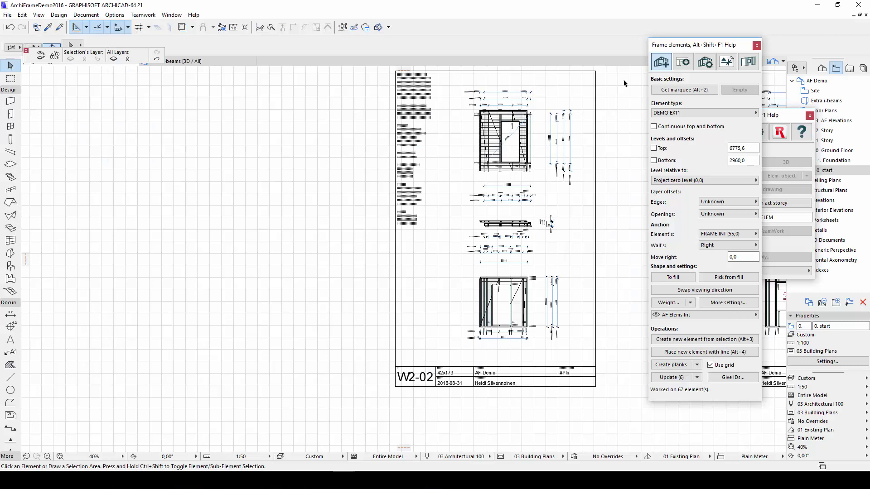
# Enable editing of the DEMO EXT1 type and base it on 'Just framing with cutlist having machinings v 1.0'.
pyautogui.scroll(1, 624, 84)
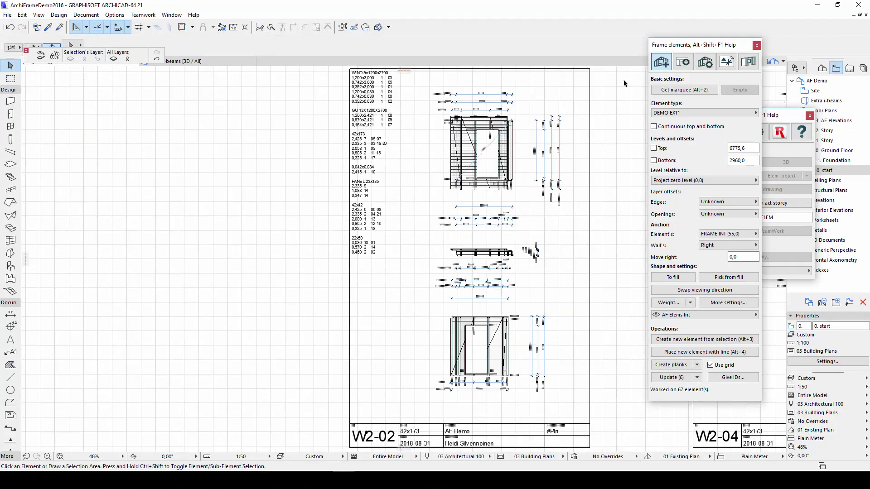
pyautogui.click(703, 112)
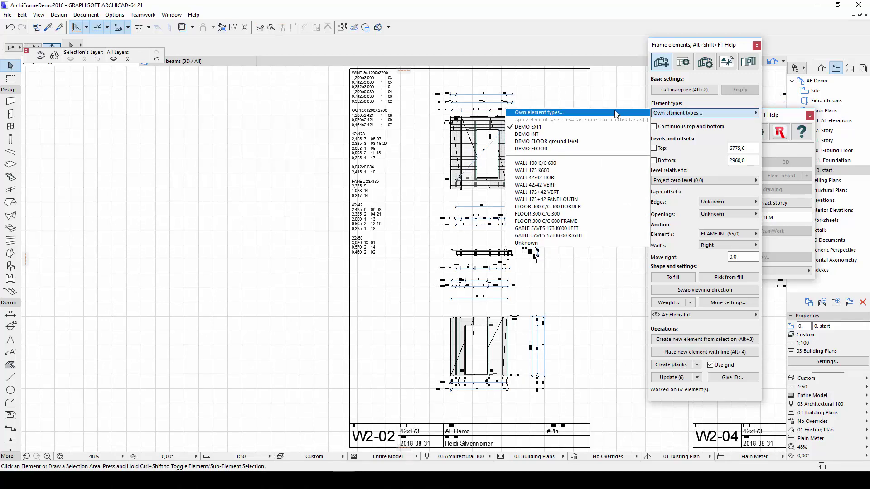
pyautogui.click(616, 114)
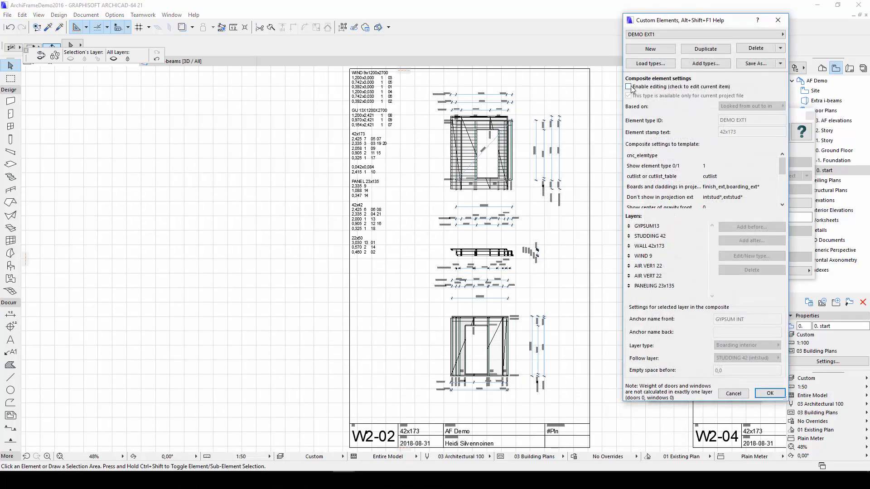
pyautogui.click(630, 87)
pyautogui.click(729, 109)
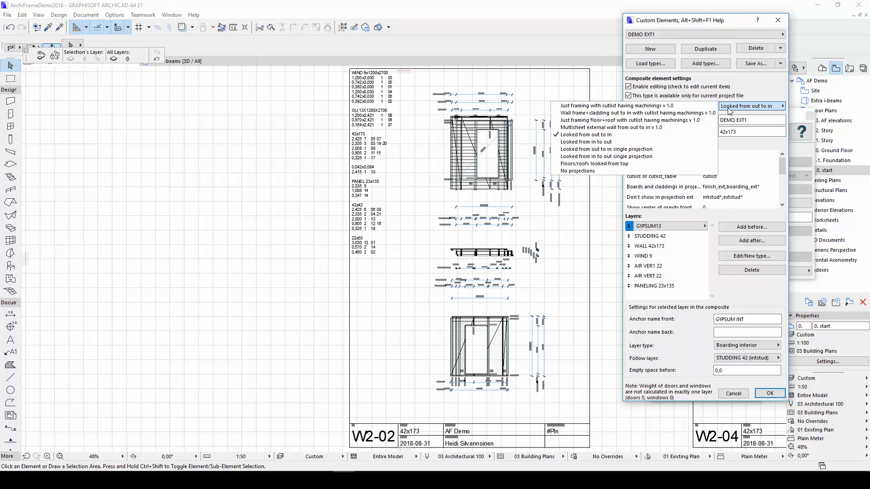
pyautogui.click(698, 107)
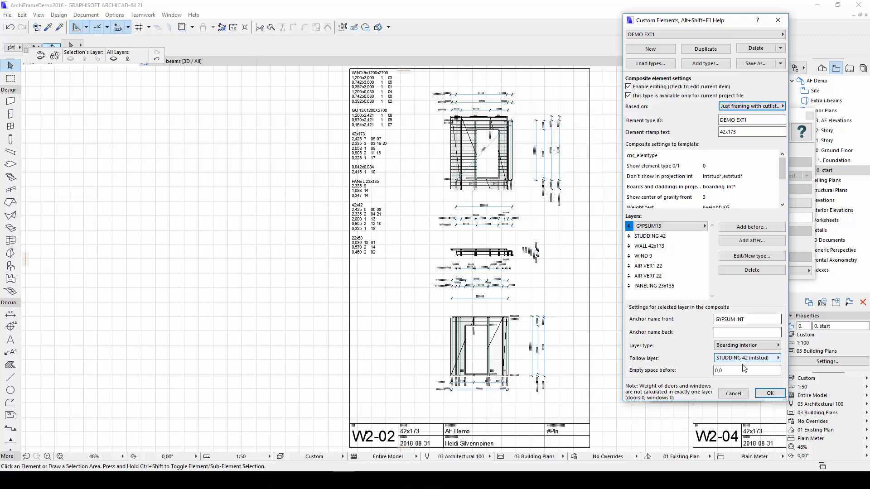
# Confirm the DEMO EXT1 changes and regenerate element drawings with repositioning allowed, viewing the W2-02 sheets.
pyautogui.click(760, 393)
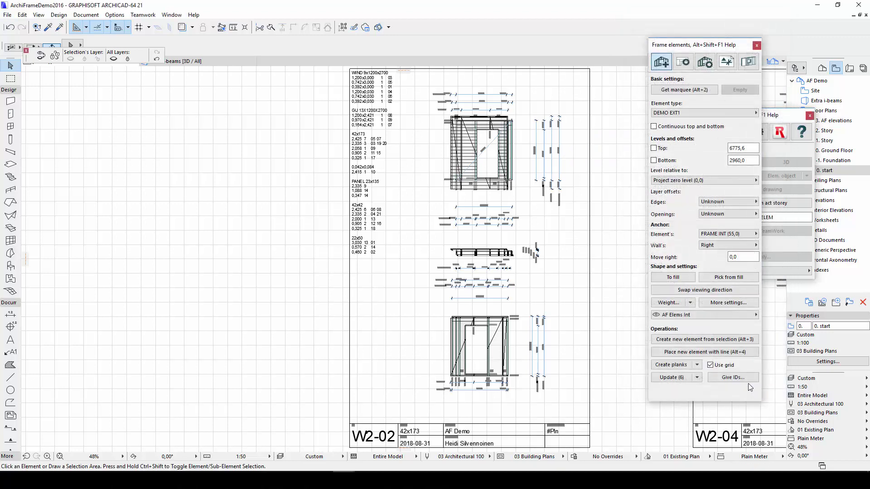
pyautogui.click(698, 378)
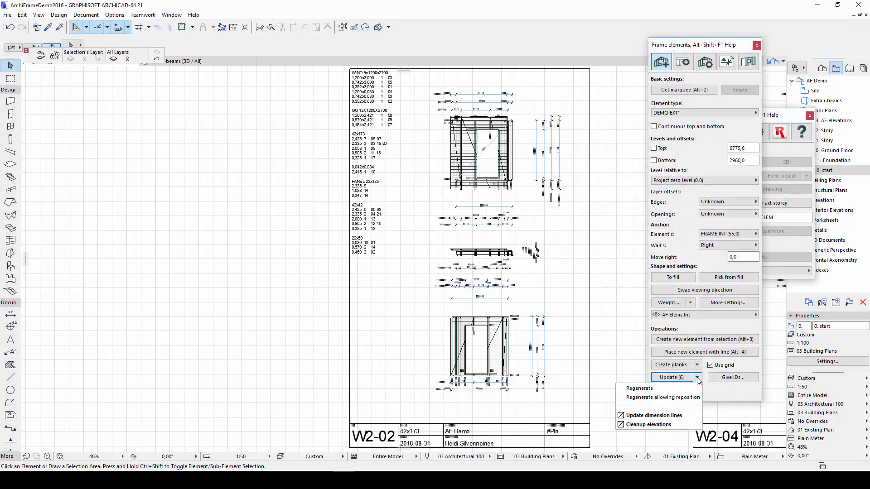
pyautogui.click(683, 398)
pyautogui.scroll(3, 644, 444)
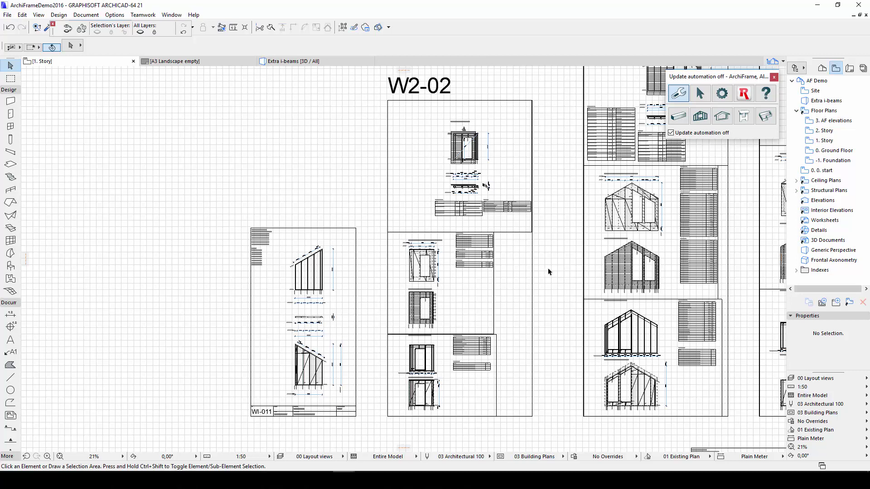
# Save the 1. Story view as a new view named 'Elevations ground floor'.
pyautogui.click(822, 302)
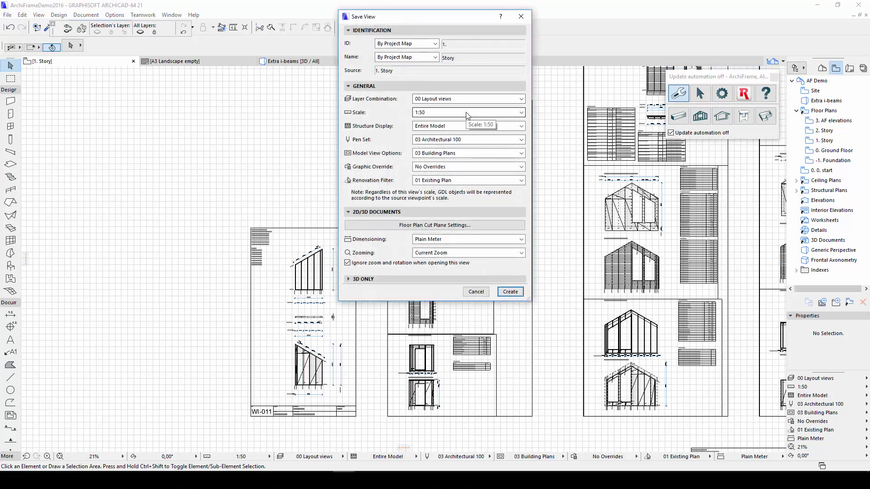
pyautogui.click(492, 253)
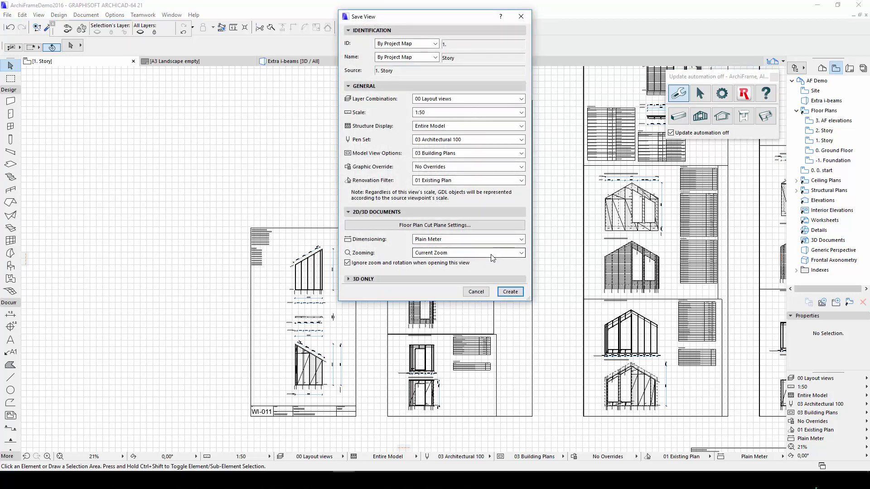
pyautogui.click(511, 292)
pyautogui.doubleClick(846, 326)
pyautogui.write('Elev')
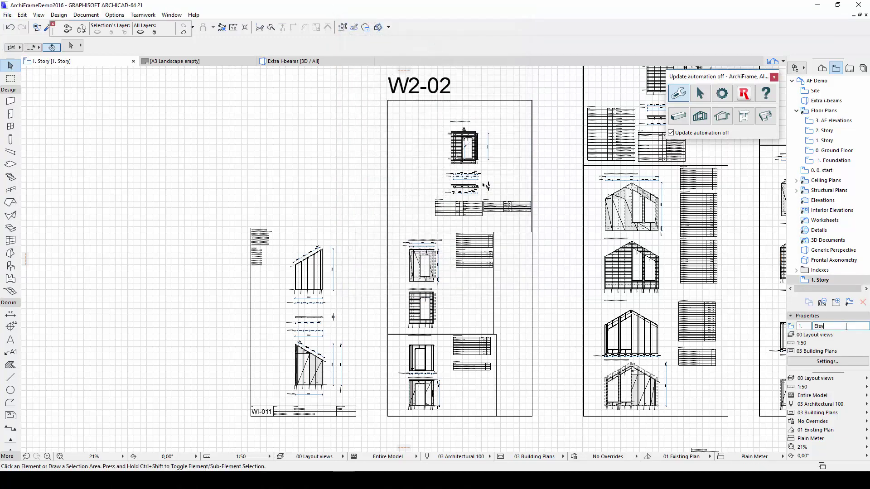
pyautogui.write('ations ground floor')
pyautogui.press('Return')
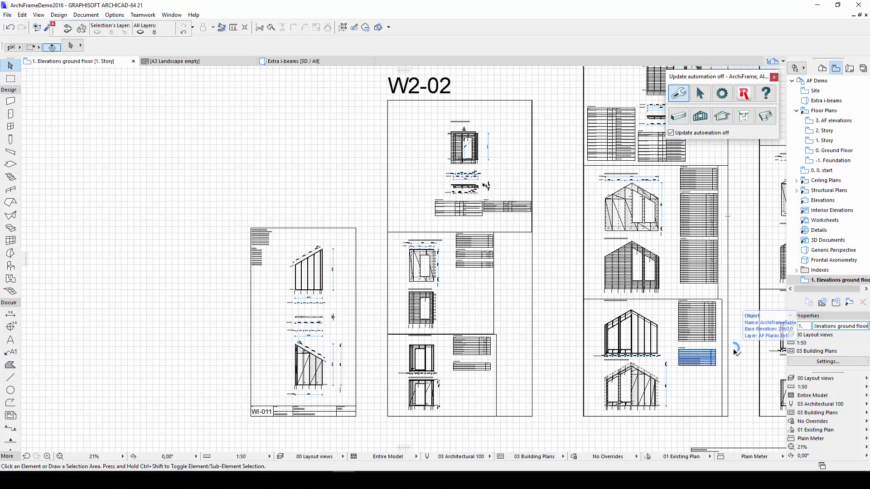
# Generate layouts on A3 Landscape/Portrait empty masters at 1:50, auto-updating from 1.Elevations ground floor.
pyautogui.click(684, 118)
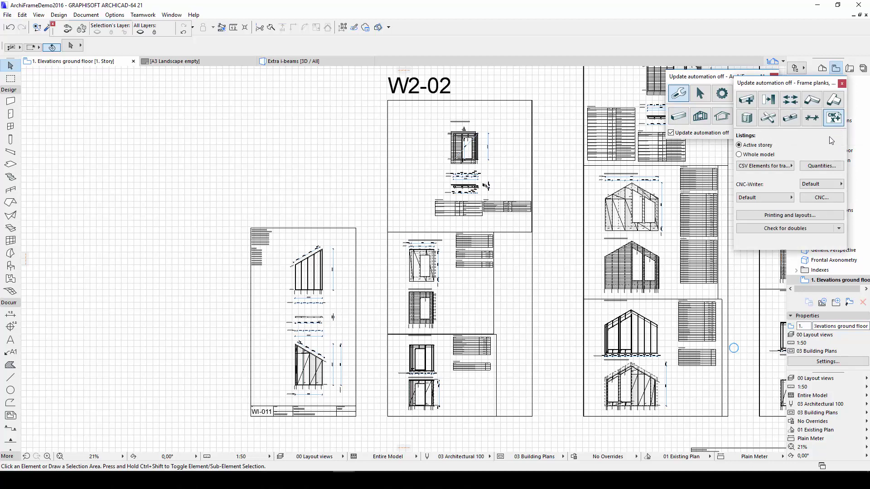
pyautogui.click(799, 215)
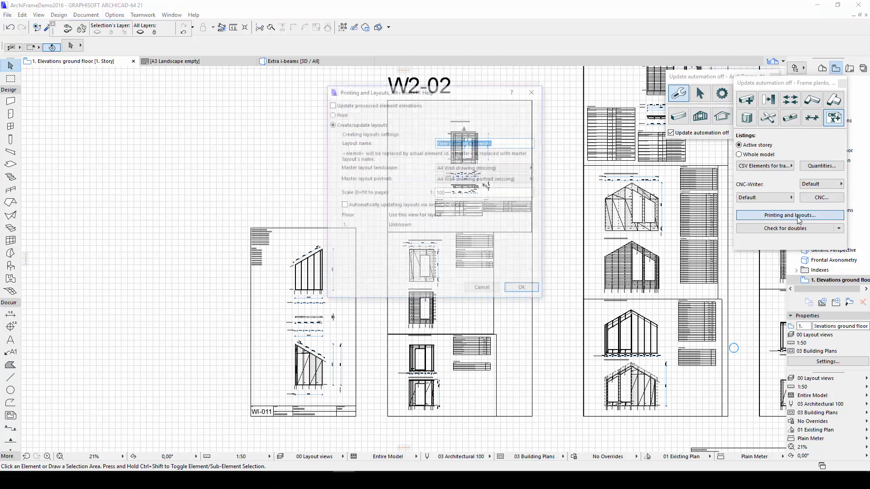
pyautogui.click(533, 168)
pyautogui.click(545, 169)
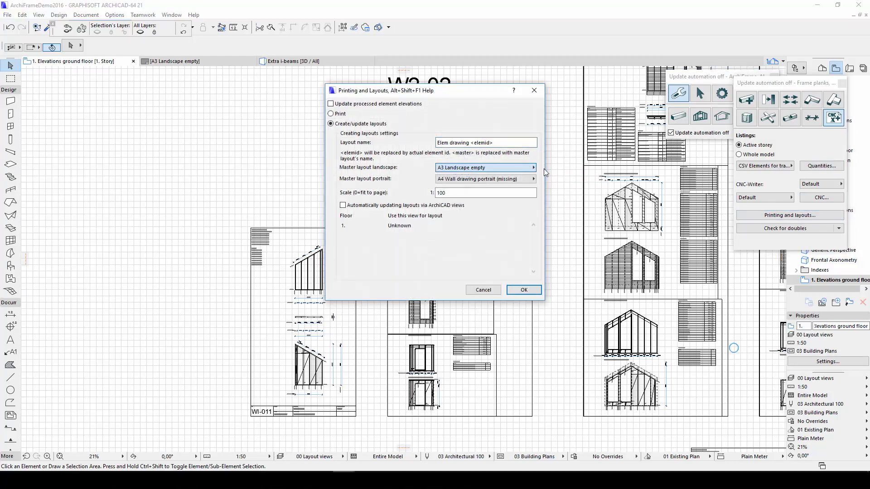
pyautogui.click(527, 180)
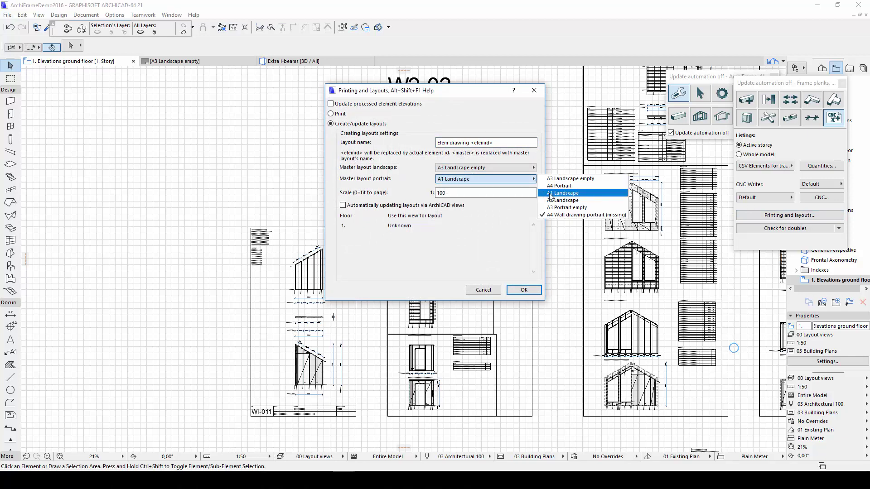
pyautogui.click(553, 208)
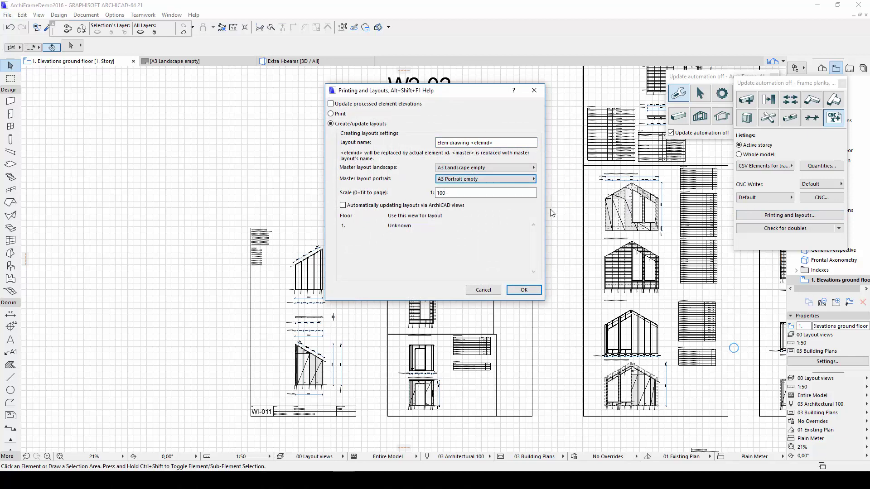
pyautogui.doubleClick(501, 194)
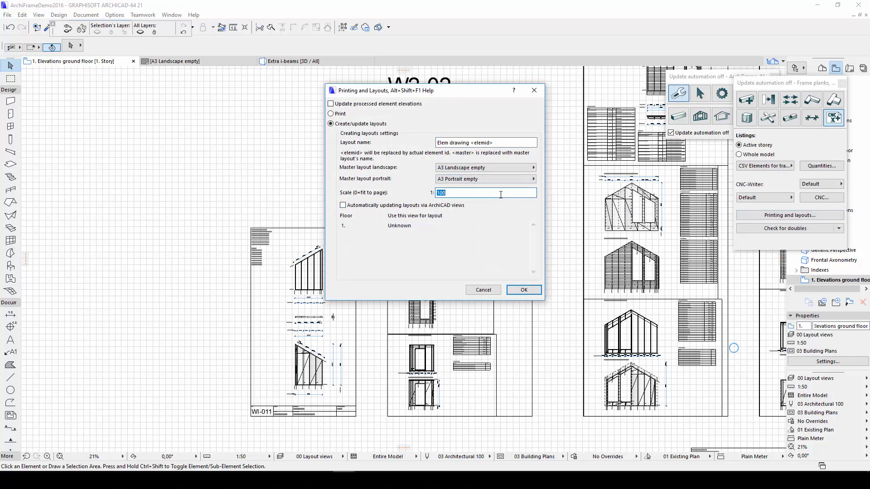
pyautogui.click(343, 206)
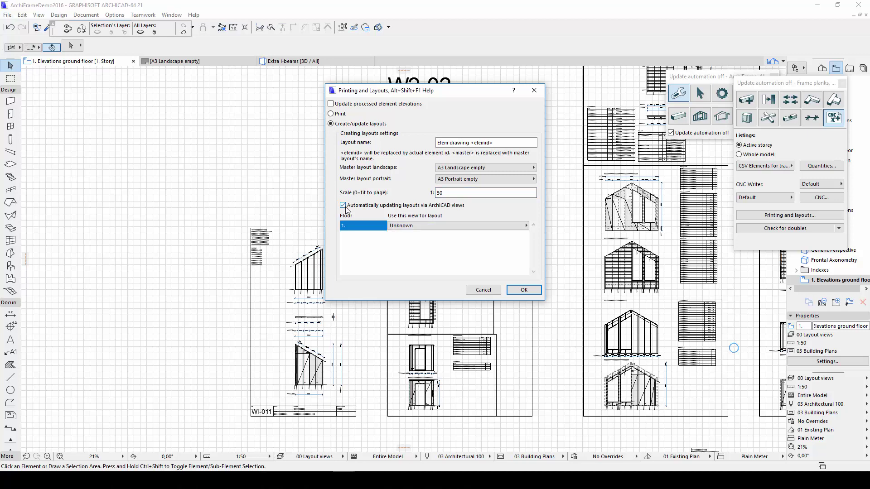
pyautogui.click(417, 226)
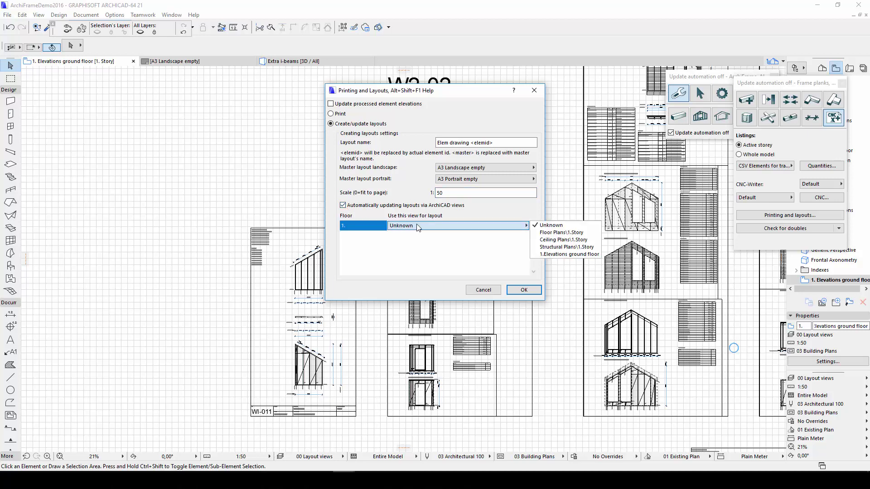
pyautogui.click(542, 254)
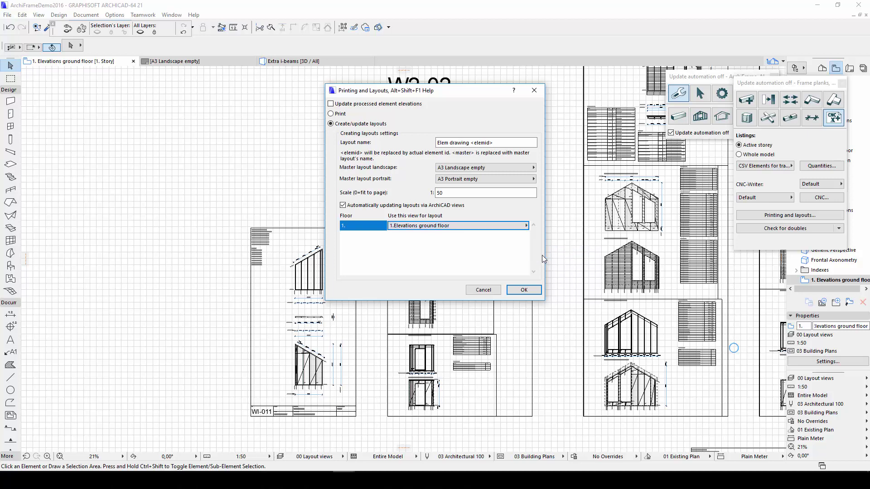
pyautogui.click(524, 290)
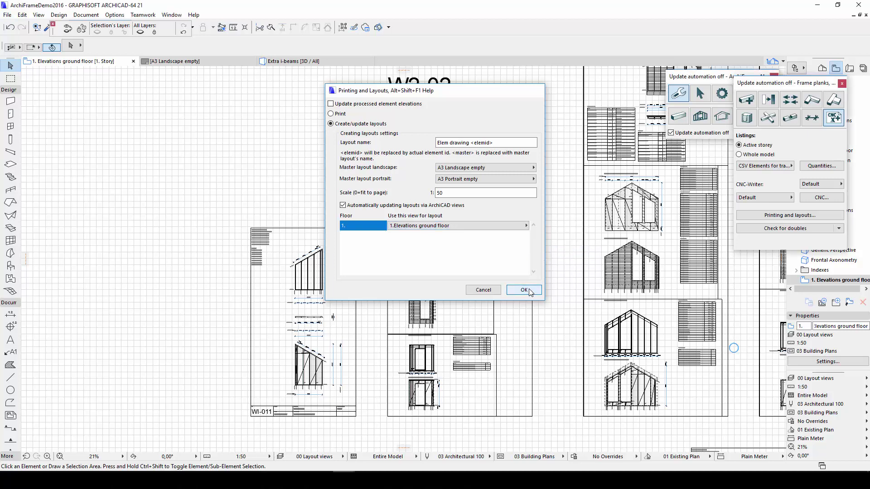
# Browse the W2-02 EXTERIOR, W2-02 MAIN and W2-03 EXTERIOR element drawing layouts.
pyautogui.click(849, 69)
pyautogui.scroll(3, 842, 167)
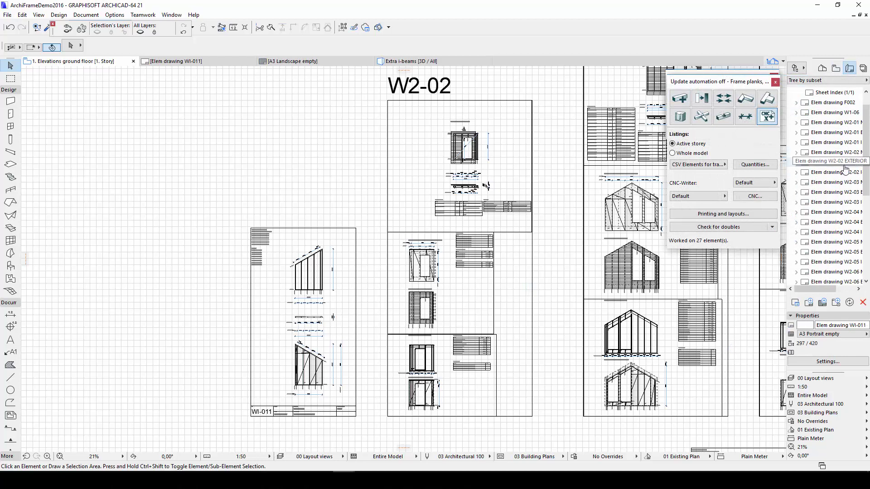
pyautogui.doubleClick(845, 167)
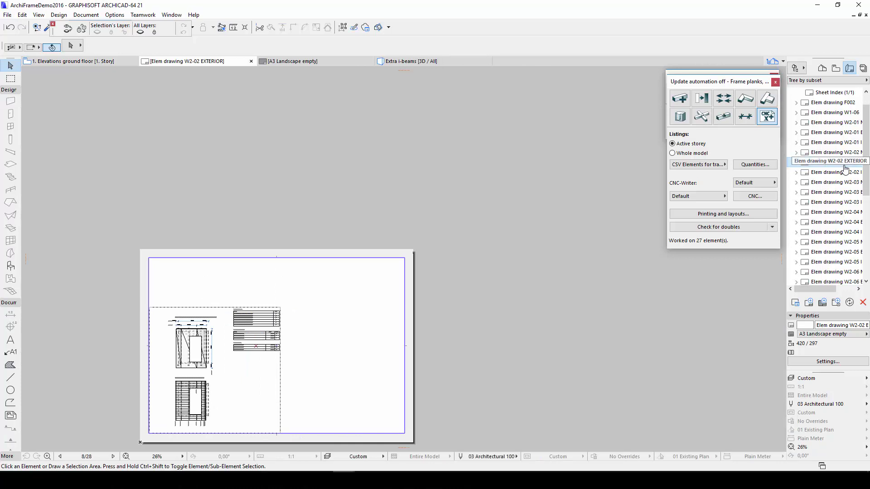
pyautogui.doubleClick(834, 153)
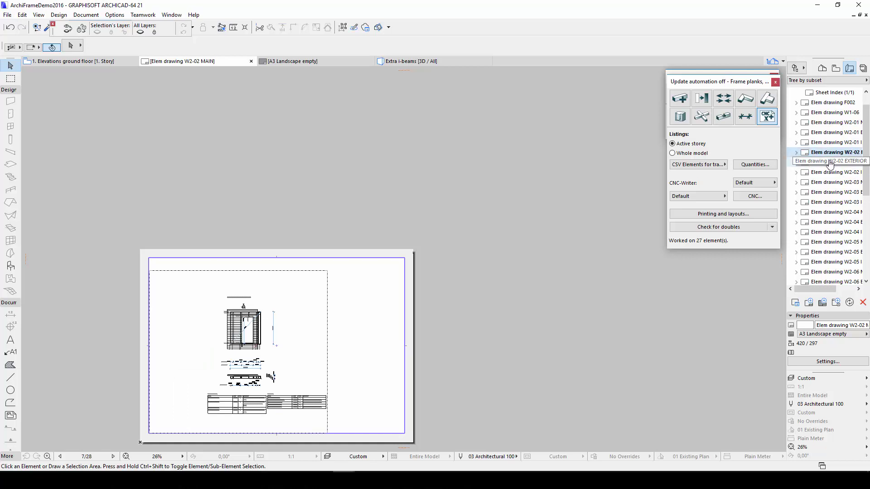
pyautogui.scroll(-2, 830, 164)
pyautogui.doubleClick(837, 154)
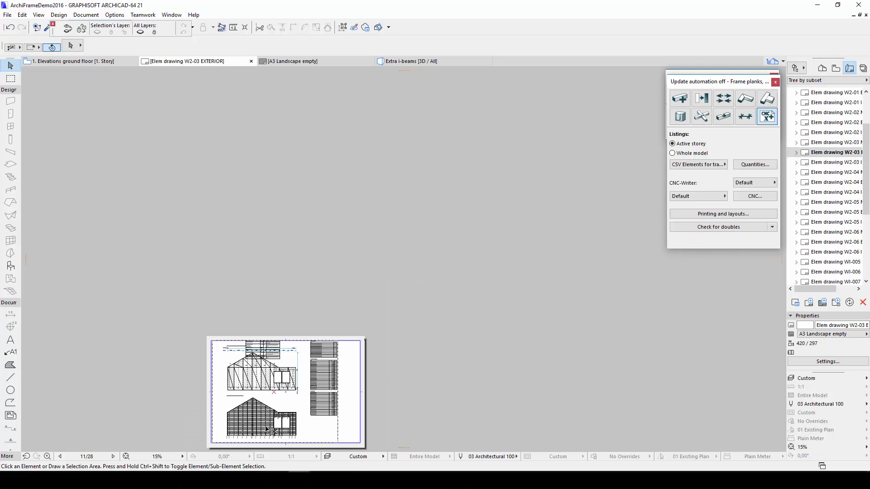
pyautogui.scroll(3, 267, 428)
# Open the source view of the W2-03 elevation drawing from its layout.
pyautogui.click(358, 309)
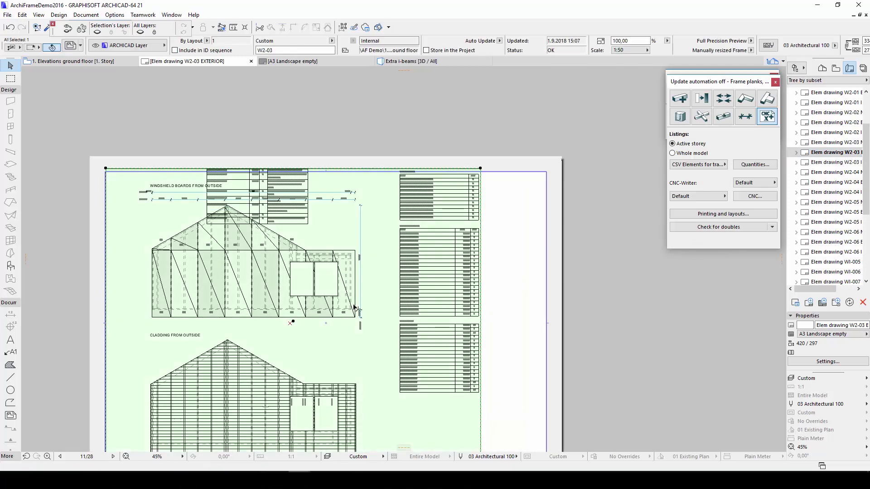
pyautogui.rightClick(384, 296)
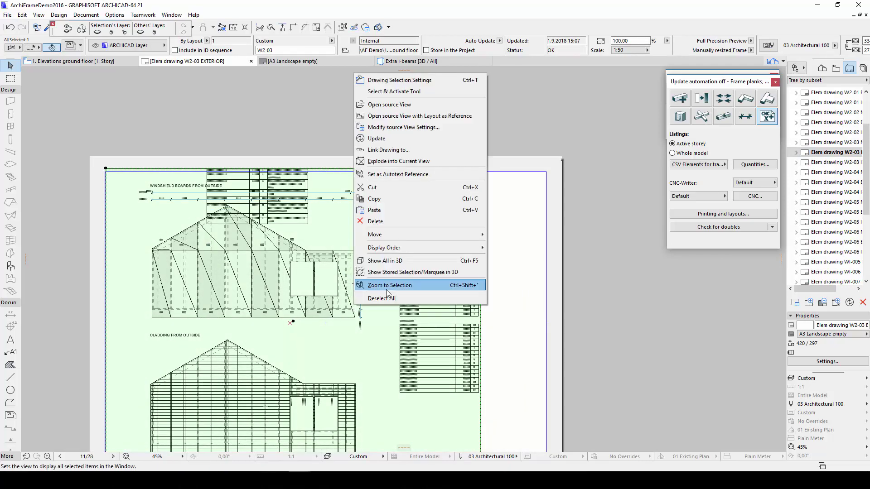
pyautogui.click(408, 105)
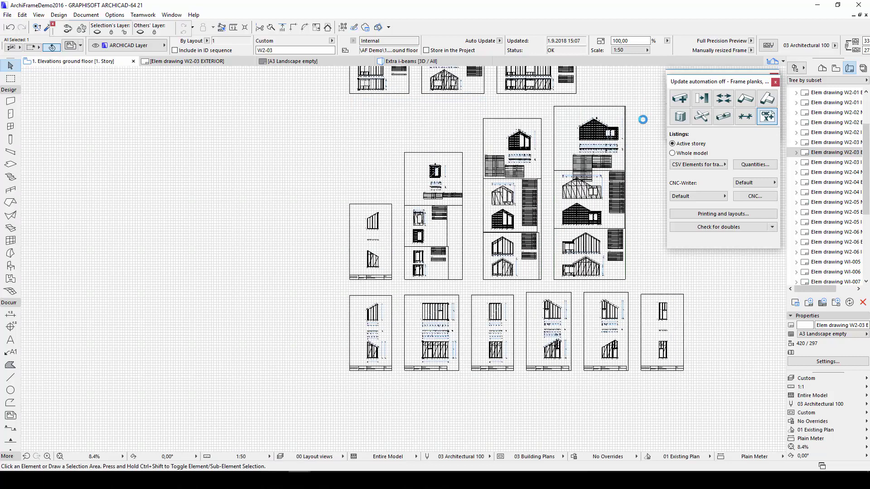
pyautogui.scroll(4, 643, 124)
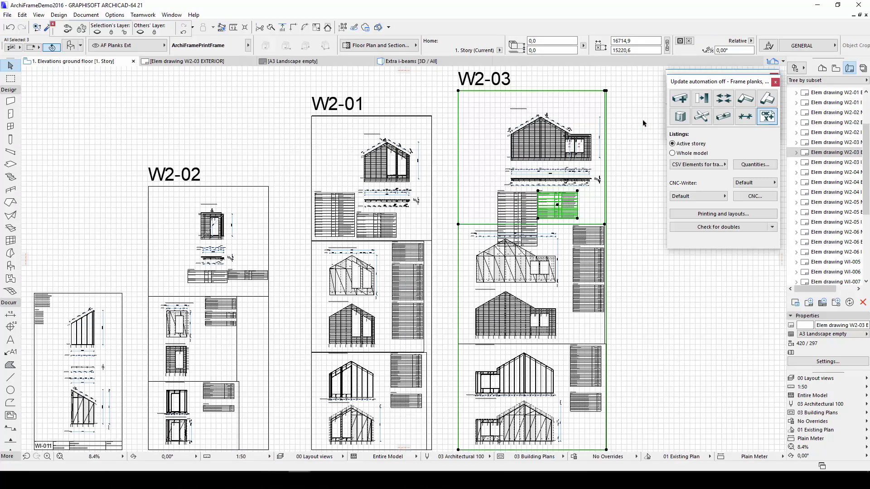
pyautogui.press('Escape')
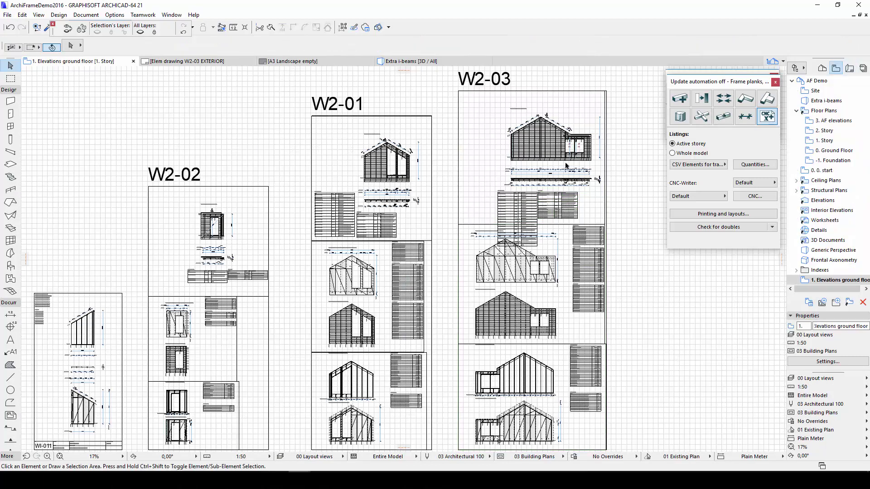
pyautogui.scroll(4, 566, 165)
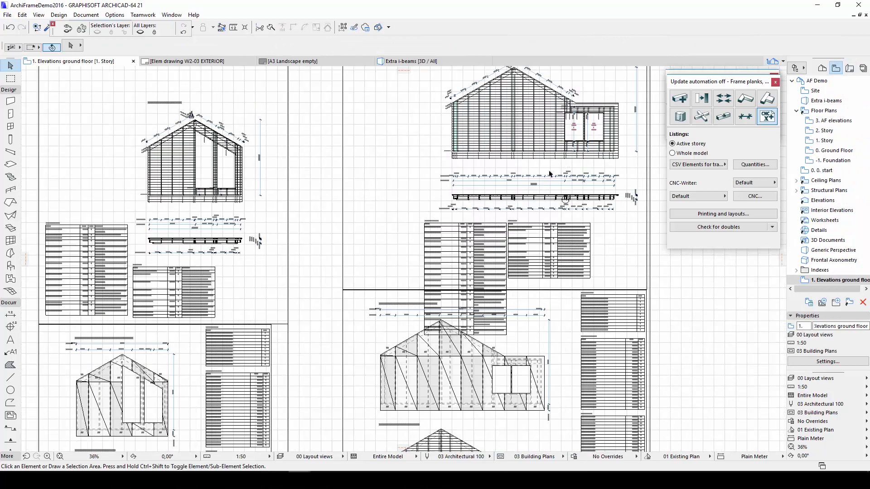
# Move the left plank table up and to the left of the drawing.
pyautogui.click(426, 223)
pyautogui.click(405, 242)
pyautogui.click(434, 204)
pyautogui.click(409, 243)
pyautogui.hotkey('ctrl', 'd')
pyautogui.click(423, 220)
pyautogui.click(353, 111)
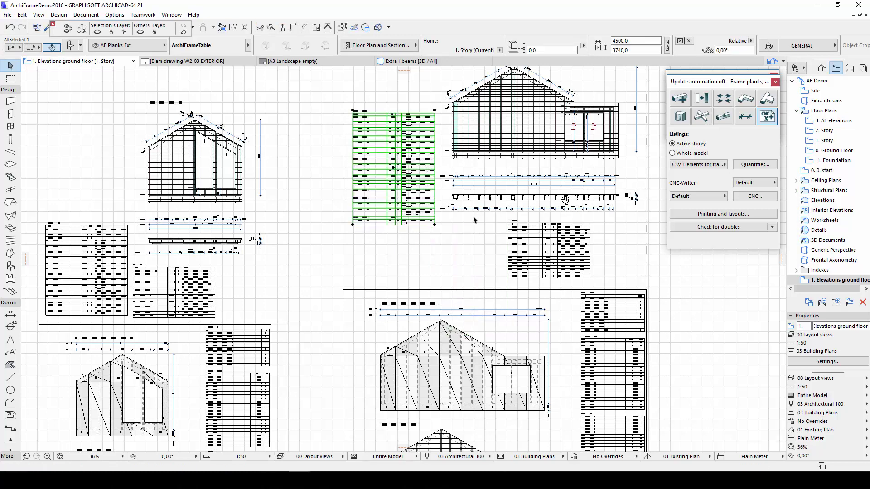
# Place the right plank table below the left one and reopen the W2-03 EXTERIOR layout.
pyautogui.click(508, 223)
pyautogui.hotkey('ctrl', 'd')
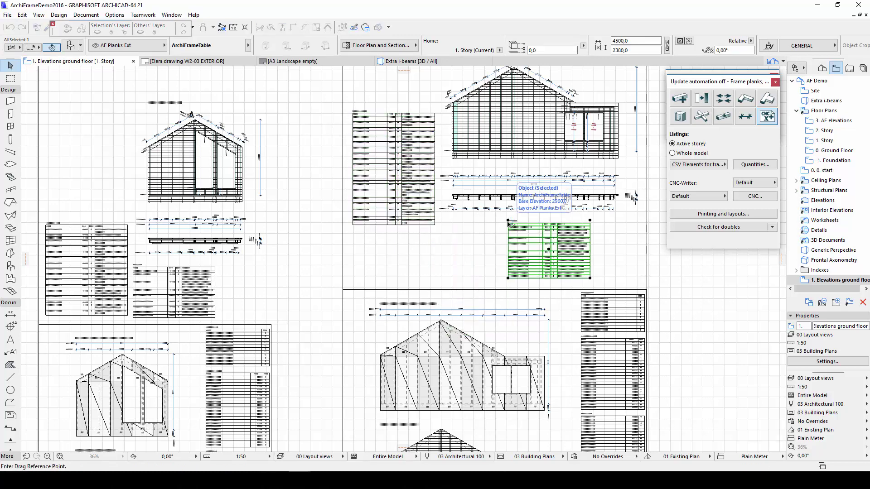
pyautogui.click(508, 220)
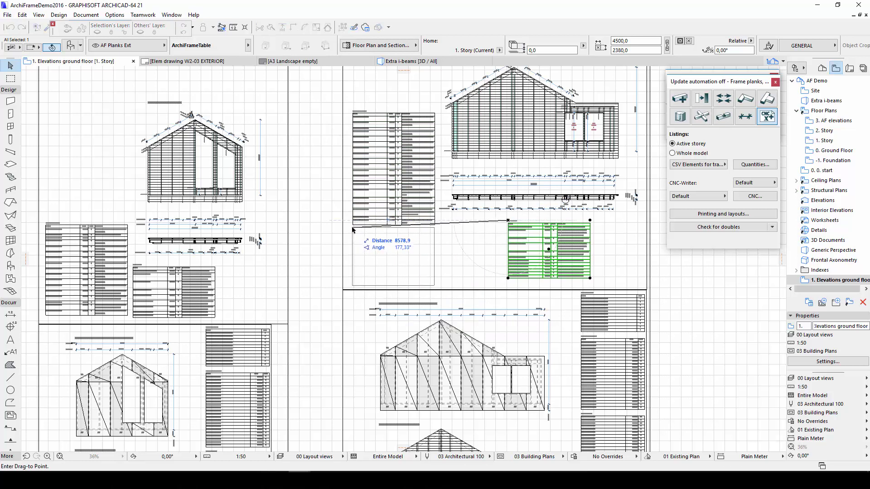
pyautogui.click(353, 229)
pyautogui.click(483, 259)
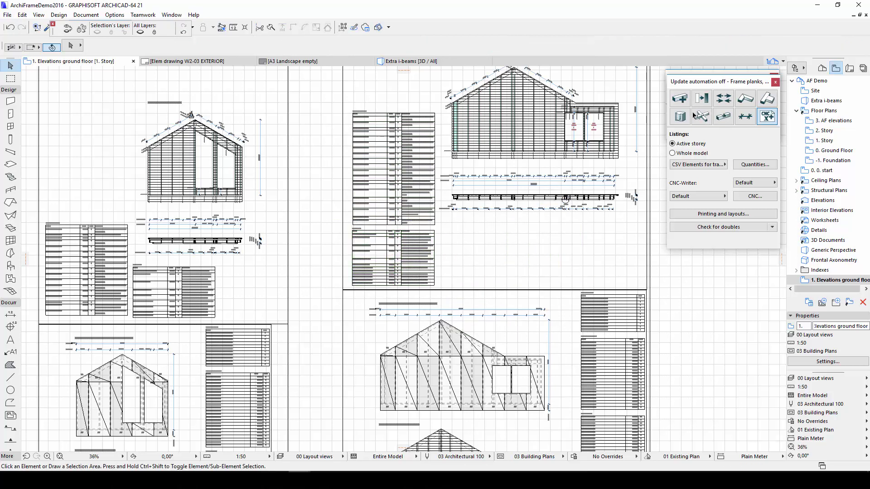
pyautogui.click(849, 68)
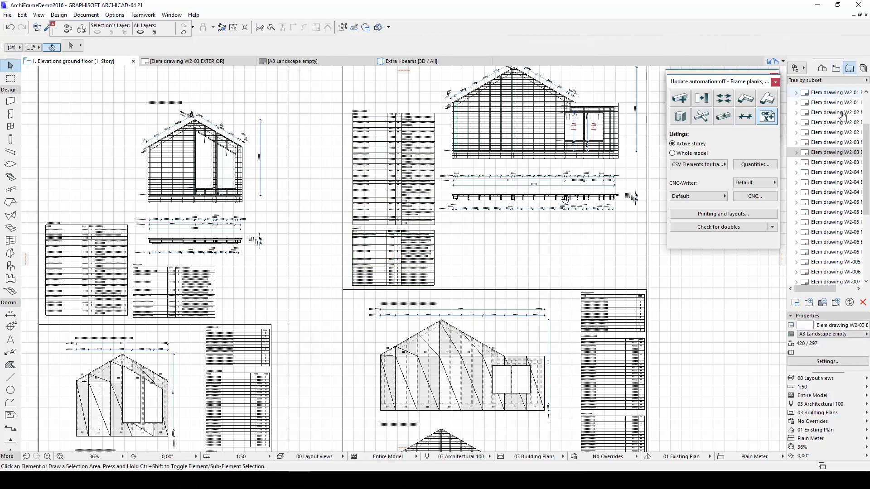
pyautogui.doubleClick(832, 152)
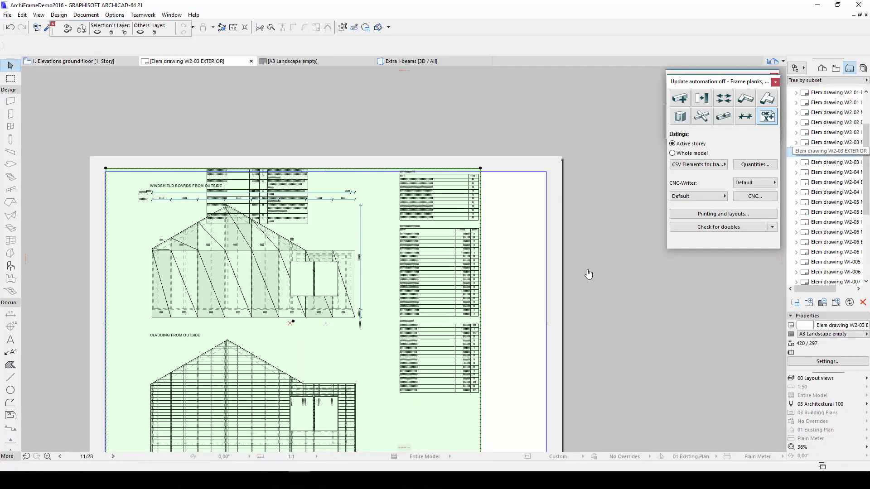
# Go back from the W2-03 EXTERIOR layout to the 1. Elevations ground floor view.
pyautogui.click(530, 252)
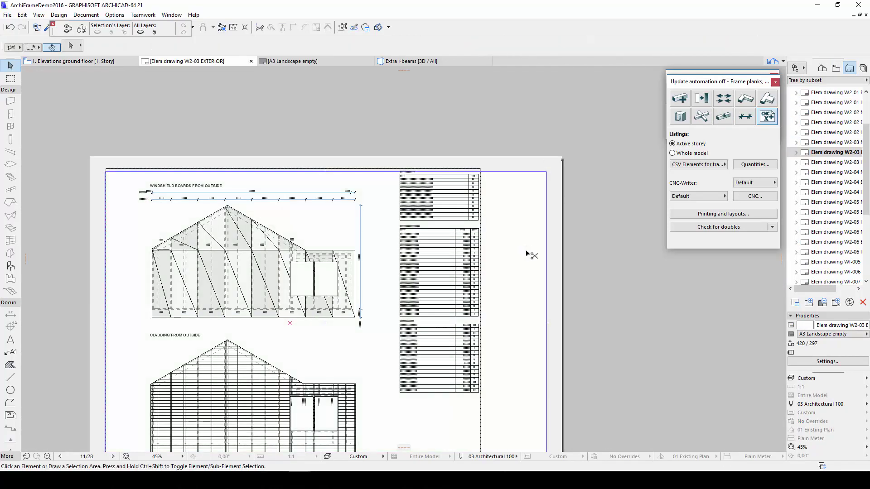
pyautogui.scroll(-3, 529, 252)
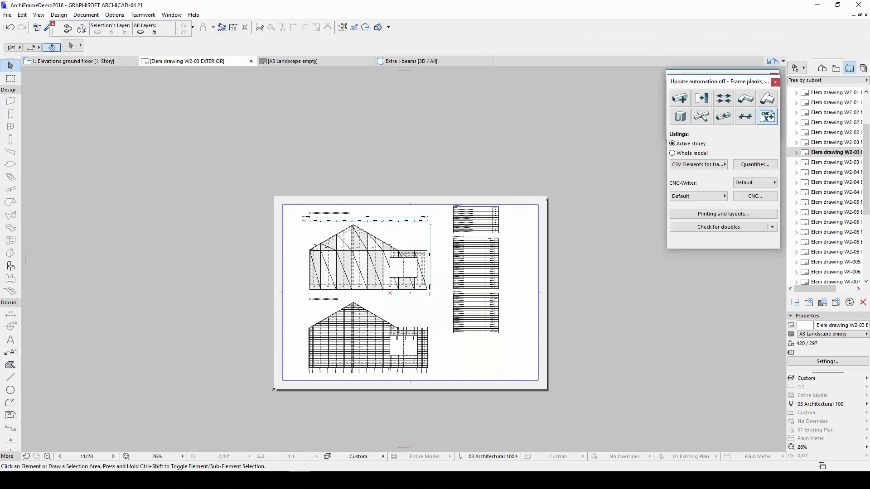
pyautogui.click(110, 62)
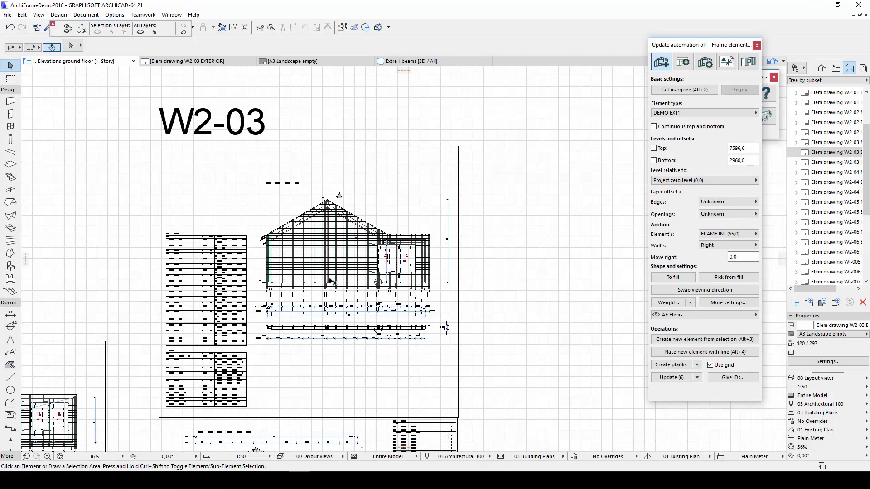
# Select the wall's 27 studs and delete 'finish_ext' from DEMO EXT1's boards and claddings projection.
pyautogui.scroll(3, 331, 281)
pyautogui.click(345, 262)
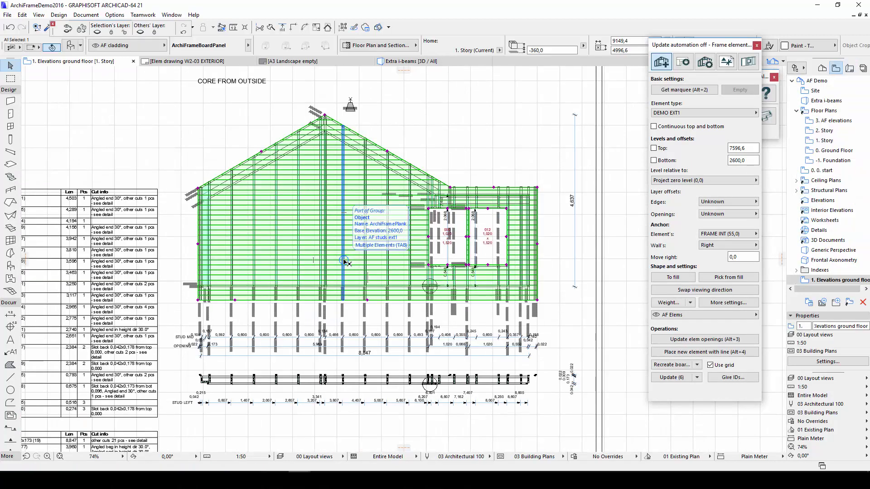
pyautogui.click(344, 262)
pyautogui.scroll(-3, 347, 261)
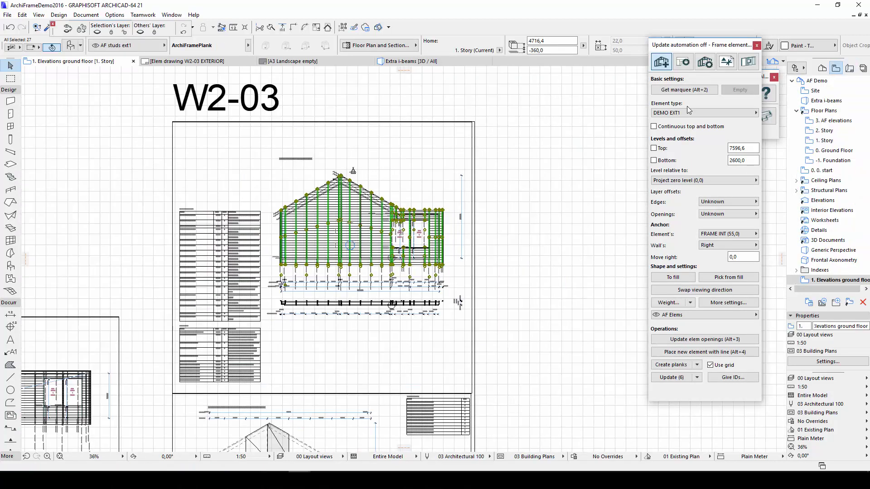
pyautogui.click(701, 116)
pyautogui.click(609, 115)
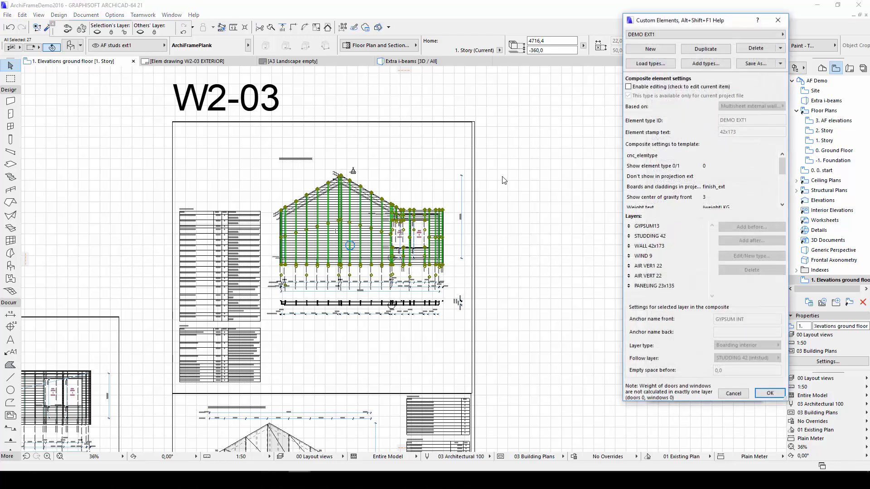
pyautogui.click(628, 87)
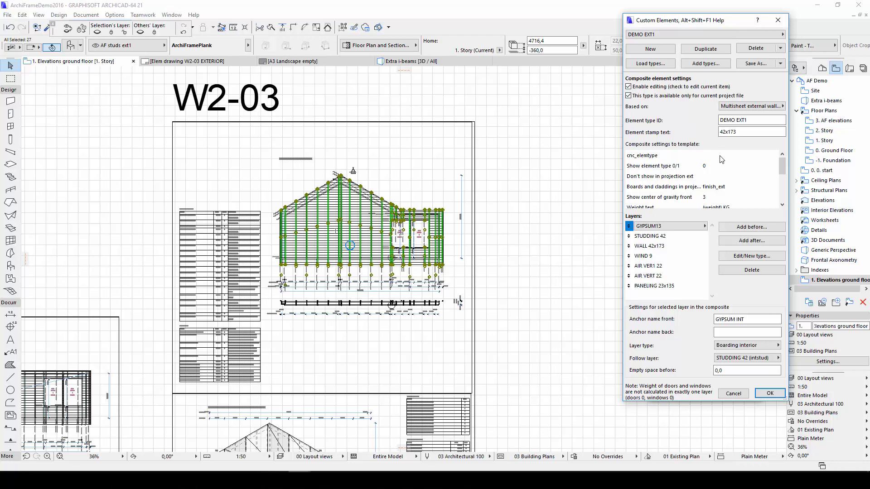
pyautogui.click(734, 187)
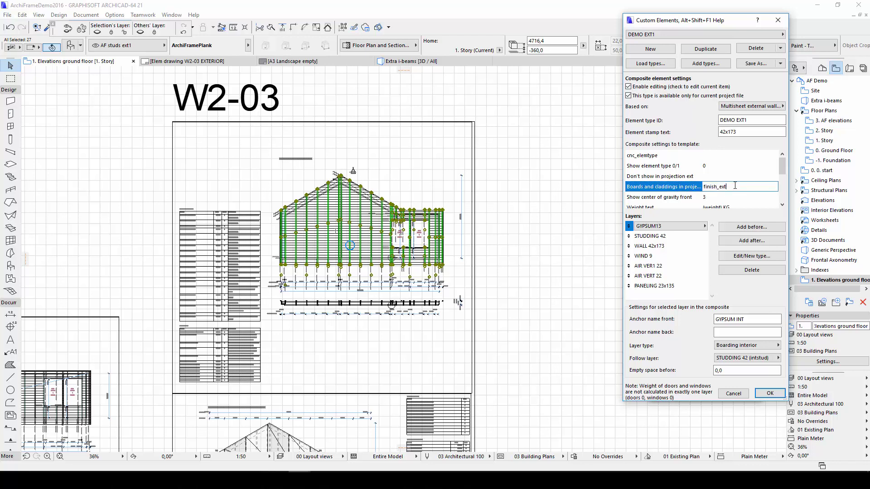
pyautogui.press('BackSpace')
pyautogui.press('BackSpace')
pyautogui.press('BackSpace')
pyautogui.press('BackSpace')
pyautogui.press('BackSpace')
pyautogui.press('BackSpace')
pyautogui.press('BackSpace')
pyautogui.click(770, 393)
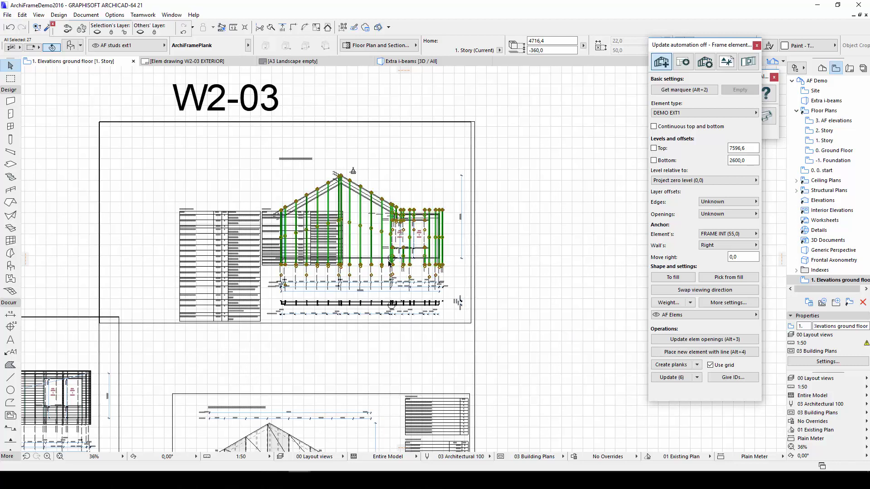
# Move both plank tables up-left and stack the right table beneath the left one.
pyautogui.click(267, 198)
pyautogui.click(158, 245)
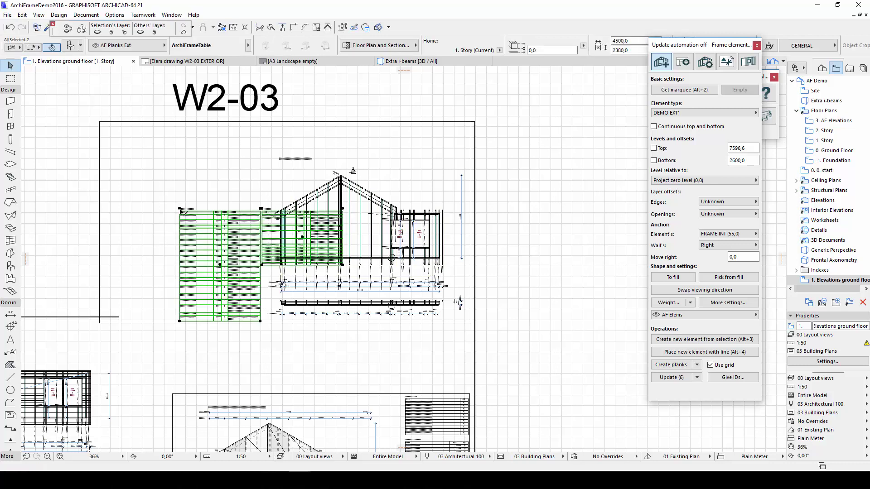
pyautogui.moveTo(325, 264); pyautogui.dragTo(255, 223)
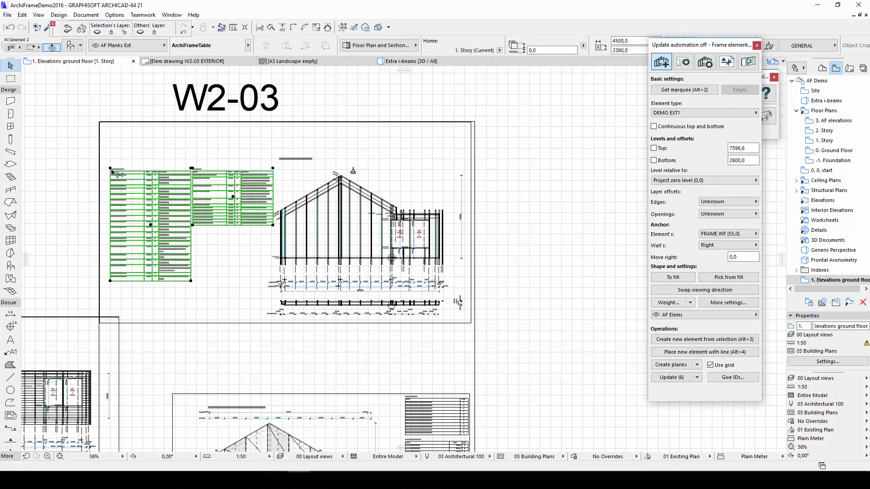
pyautogui.moveTo(110, 168); pyautogui.dragTo(110, 145)
pyautogui.keyDown('shift'); pyautogui.click(192, 258); pyautogui.keyUp('shift')
pyautogui.moveTo(193, 146); pyautogui.dragTo(111, 259)
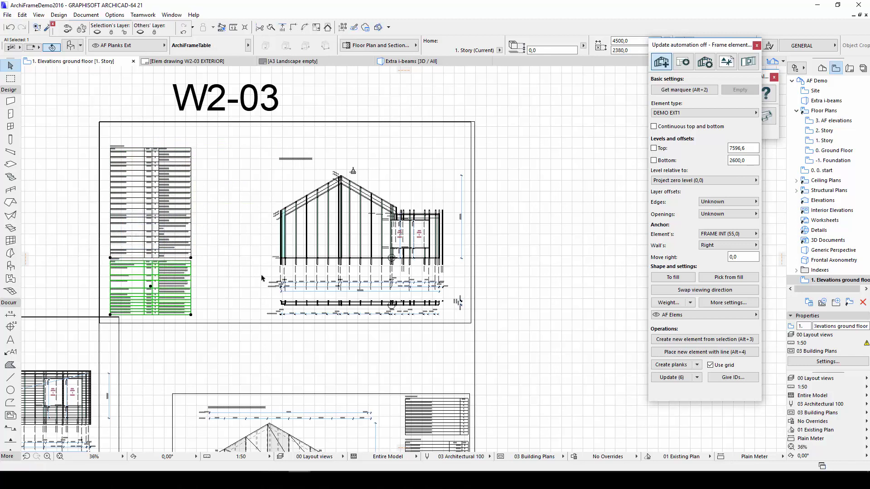
pyautogui.click(539, 193)
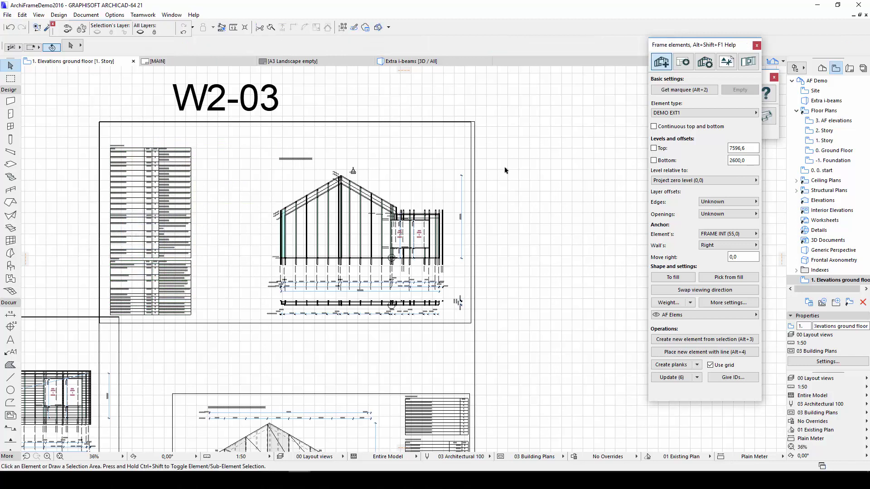
pyautogui.click(766, 135)
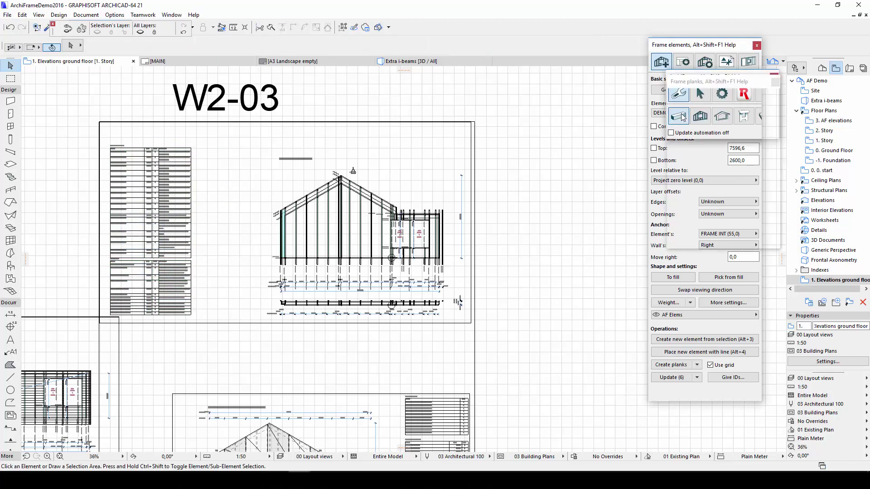
pyautogui.click(690, 117)
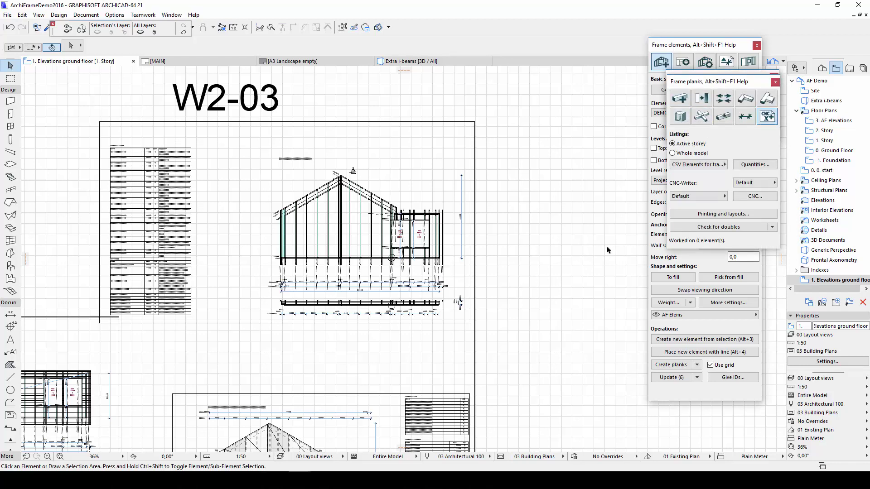
# Create a layout from the W2-03 print frame and dismiss the print-area warning.
pyautogui.click(472, 323)
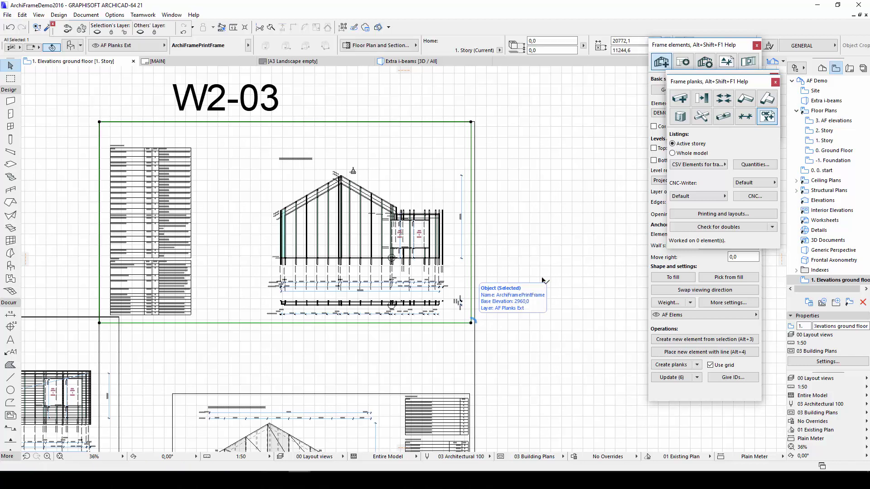
pyautogui.click(724, 213)
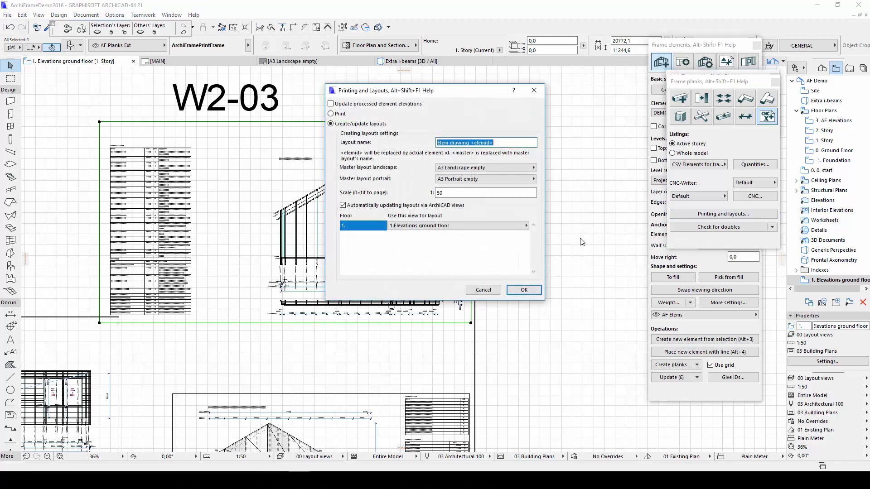
pyautogui.click(521, 290)
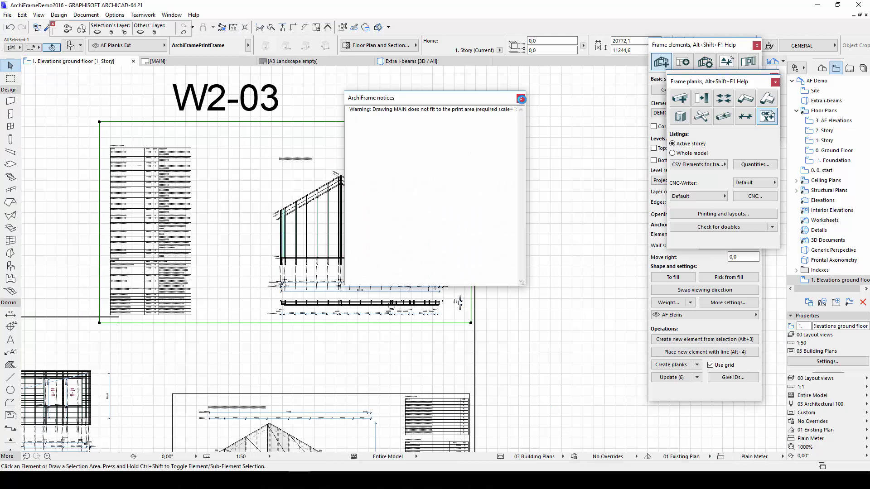
pyautogui.click(521, 99)
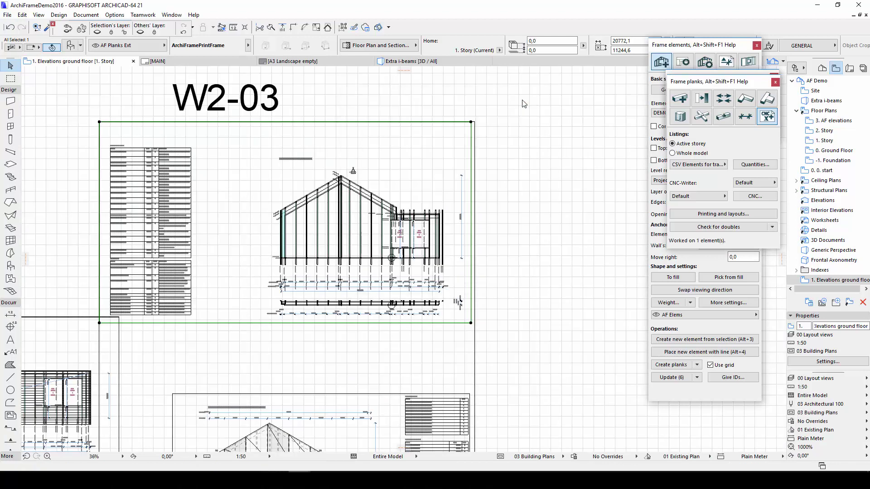
# Open the MAIN layout sheet from the Layout Book and zoom to check the elevation.
pyautogui.click(850, 68)
pyautogui.click(815, 272)
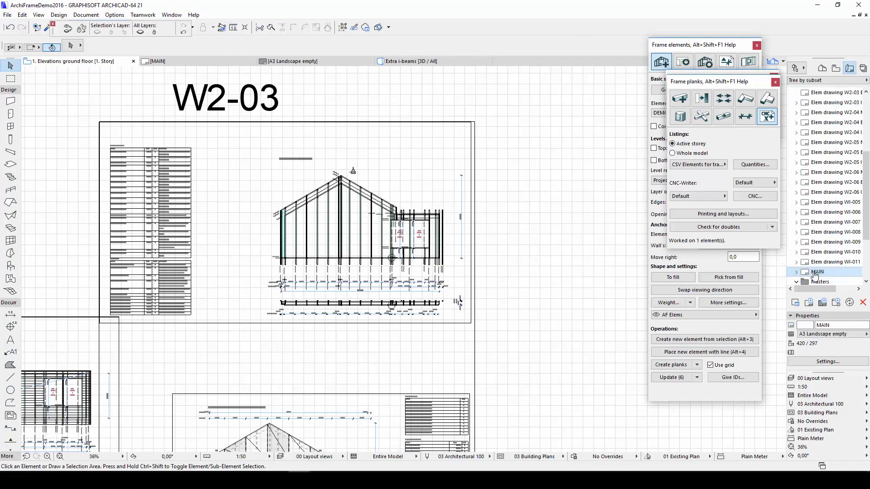
pyautogui.doubleClick(815, 272)
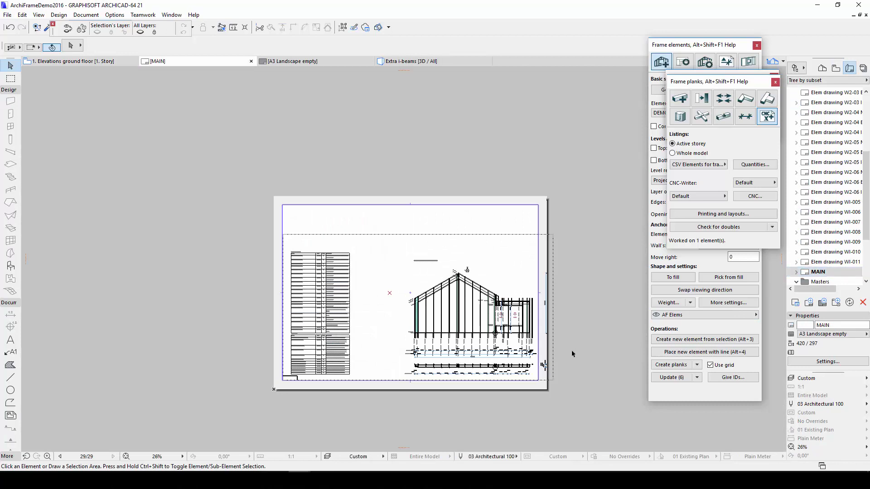
pyautogui.scroll(3, 568, 367)
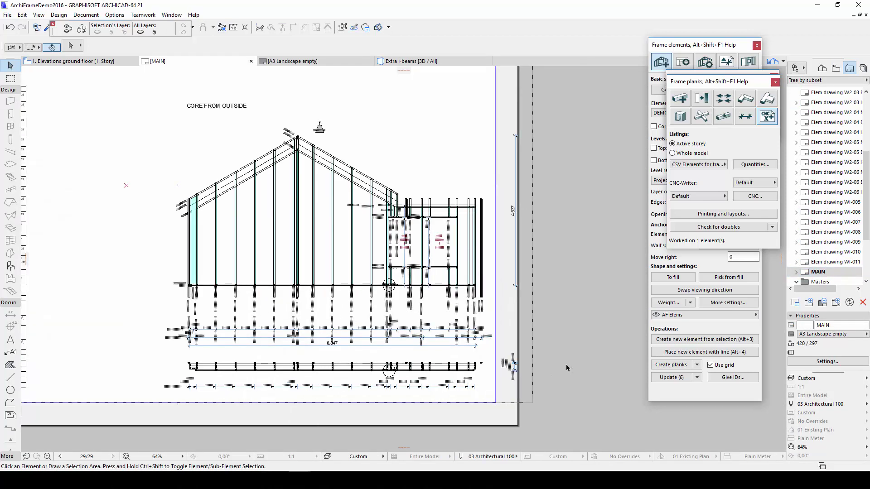
pyautogui.scroll(-2, 567, 368)
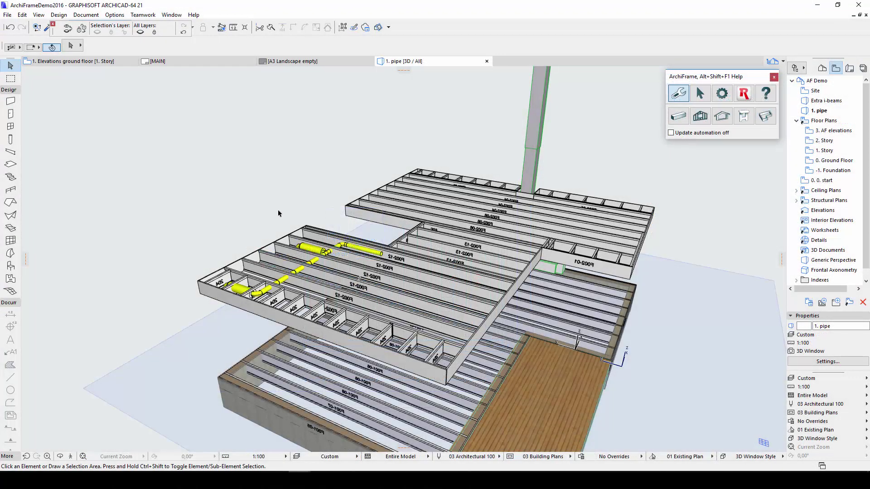
# Zoom in on the yellow pipe crossing the F002-12 floor joists.
pyautogui.scroll(3, 278, 213)
pyautogui.scroll(1, 373, 408)
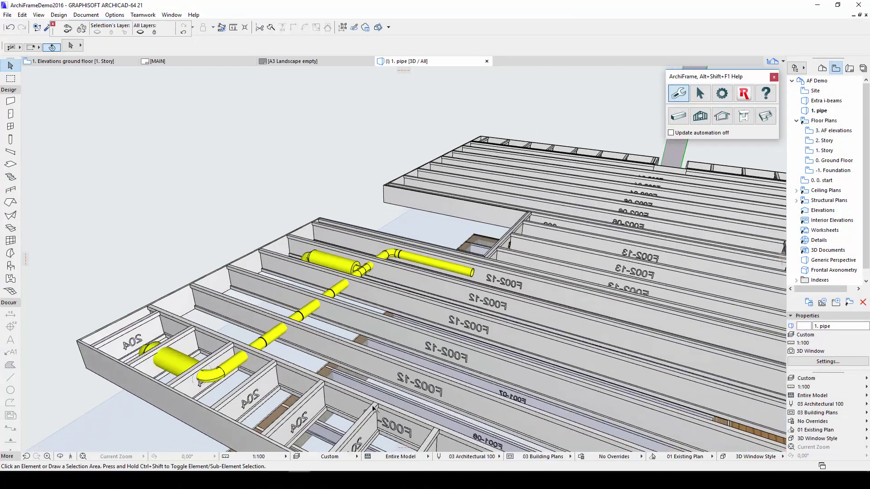
pyautogui.scroll(3, 373, 407)
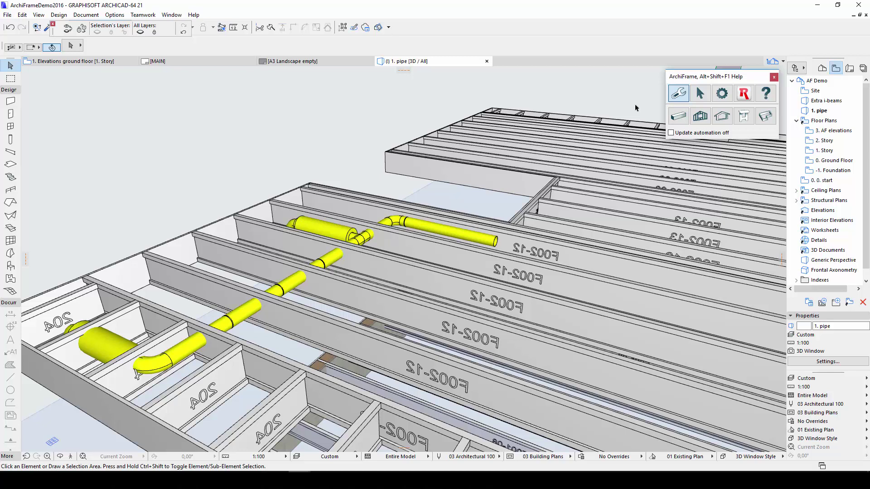
# Drill the F002-12 floor plank along the yellow pipe with diameter -10.
pyautogui.click(676, 116)
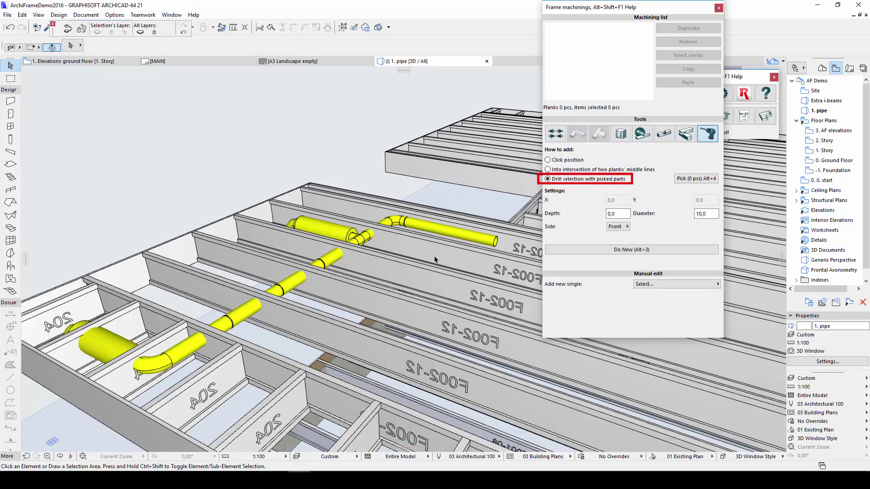
pyautogui.click(240, 316)
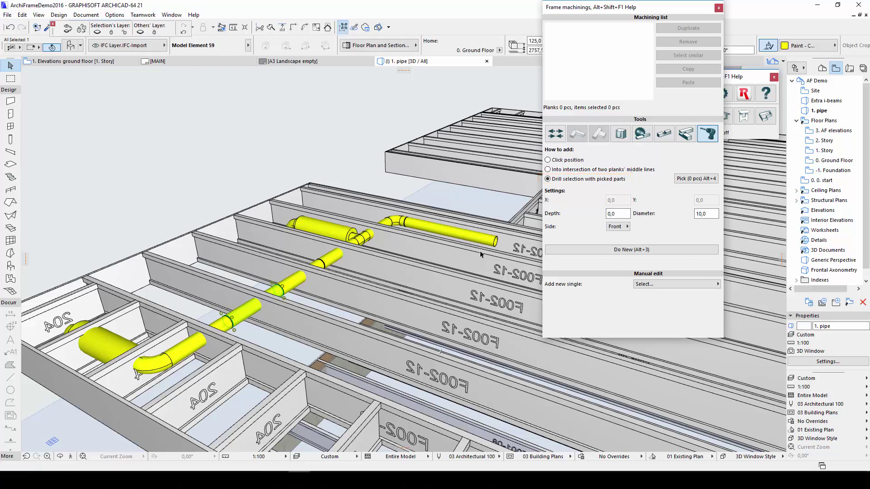
pyautogui.click(696, 178)
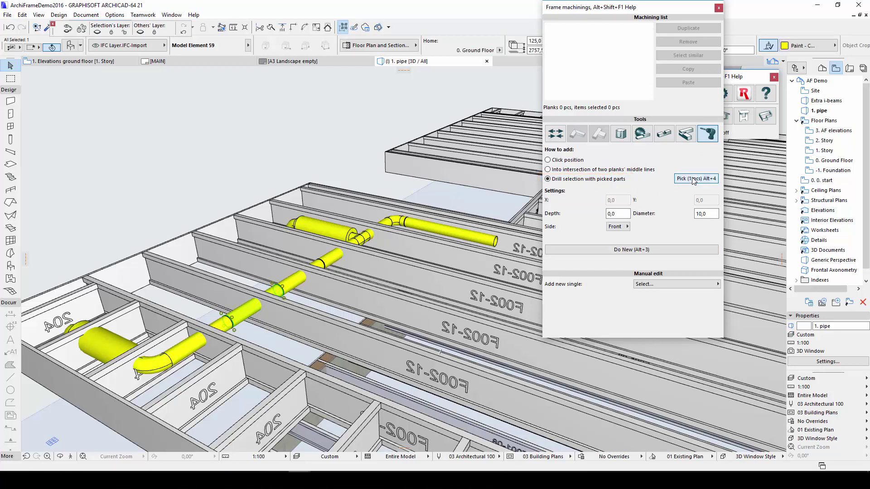
pyautogui.click(699, 214)
pyautogui.write('-')
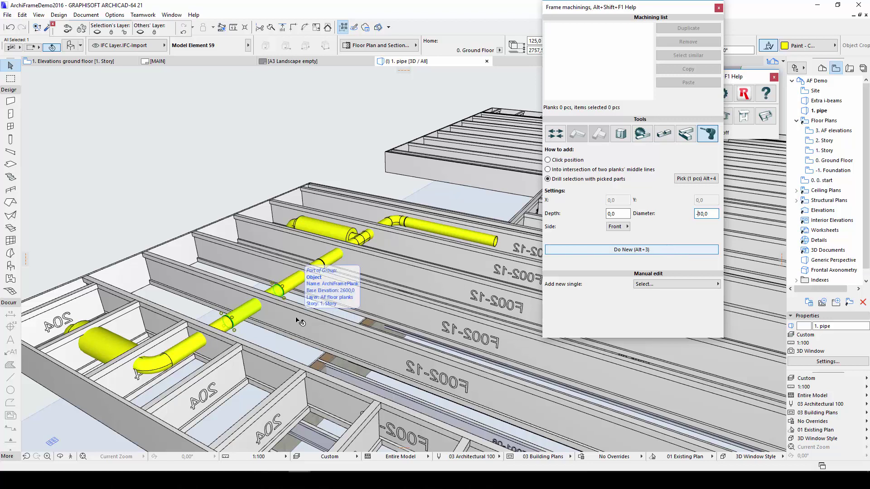
pyautogui.click(355, 301)
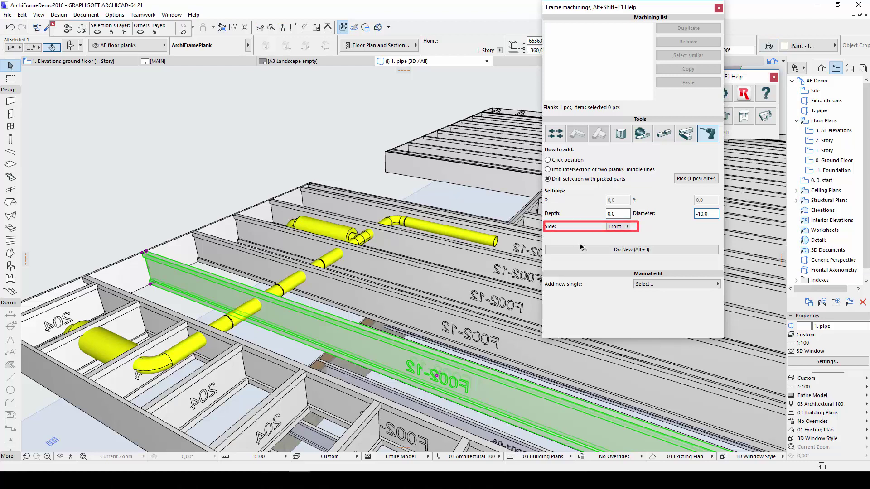
pyautogui.click(635, 252)
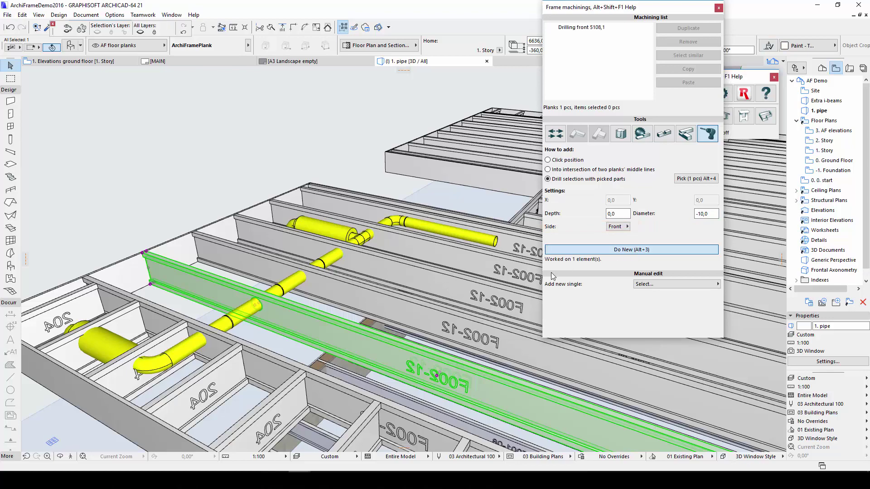
pyautogui.scroll(10, 261, 320)
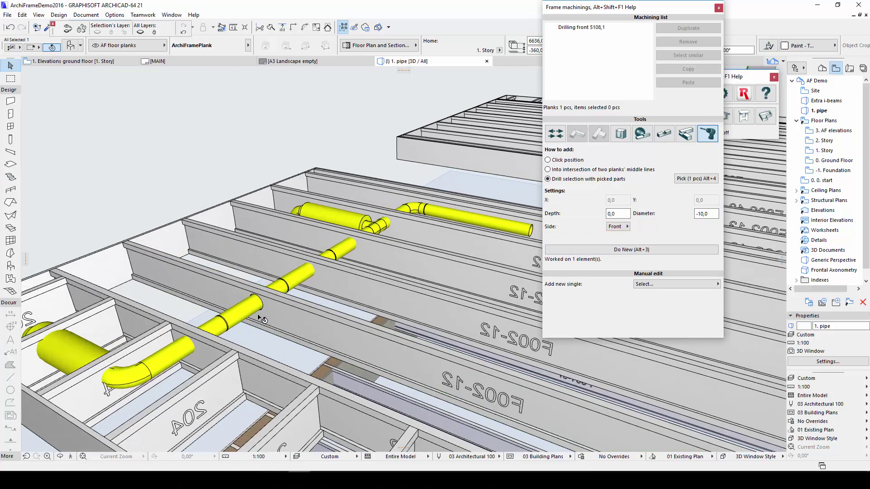
pyautogui.scroll(3, 261, 320)
pyautogui.keyDown('shift'); pyautogui.moveTo(258, 315); pyautogui.dragTo(218, 248, button='middle'); pyautogui.keyUp('shift')
pyautogui.scroll(-10, 229, 249)
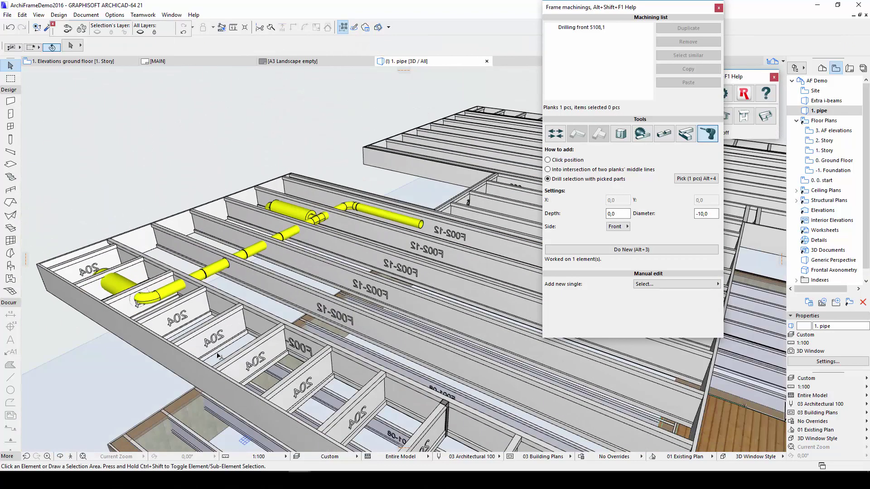
# Set up a SHOE01 balk shoe on the Top side and select the 204 cross plank.
pyautogui.scroll(10, 219, 356)
pyautogui.scroll(-10, 218, 356)
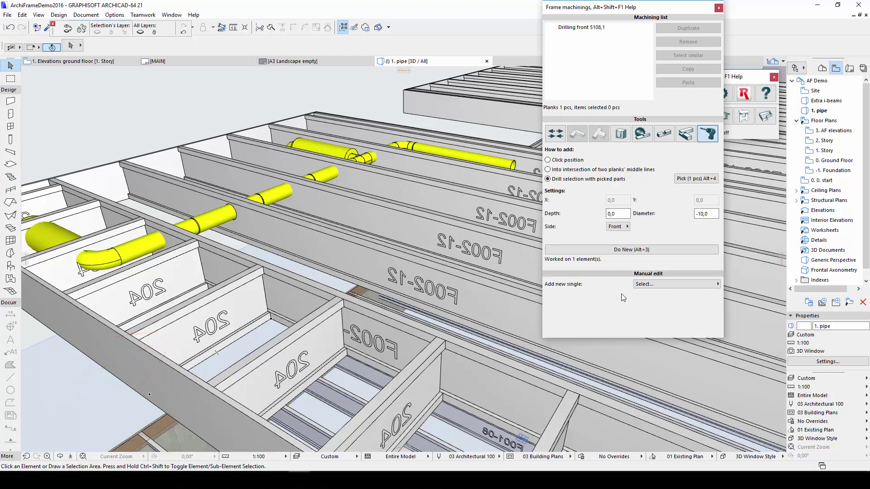
pyautogui.click(707, 284)
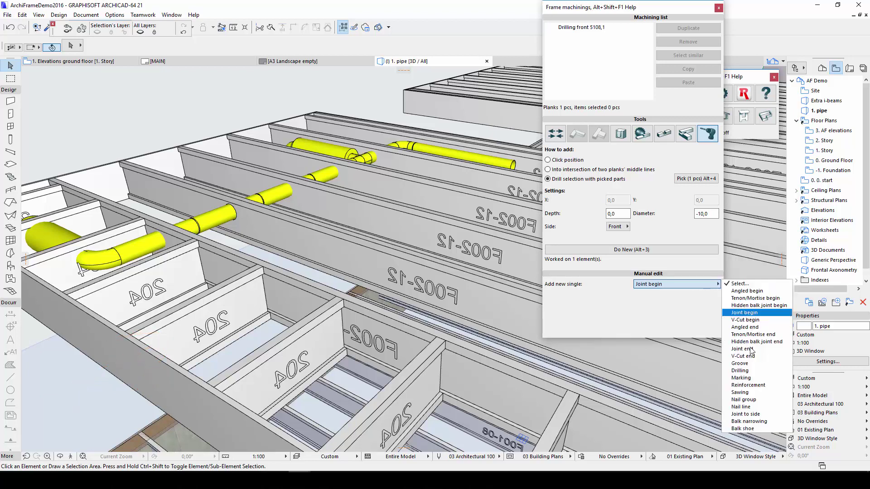
pyautogui.click(735, 429)
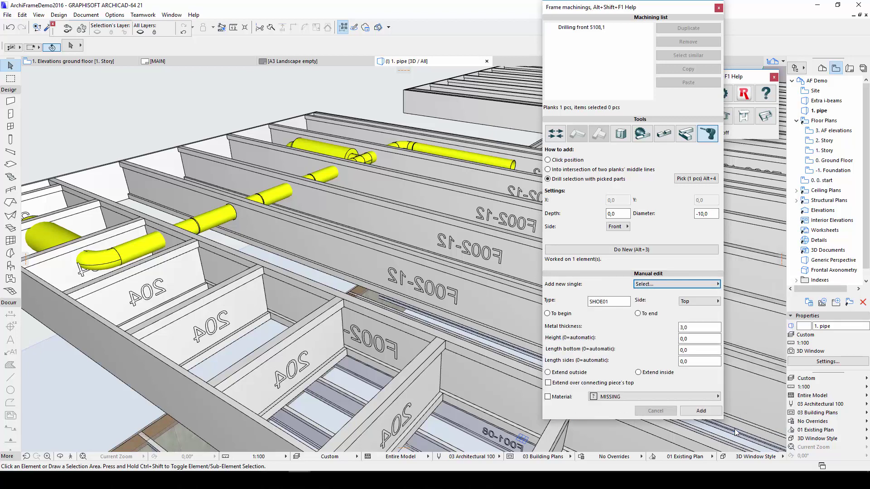
pyautogui.click(617, 300)
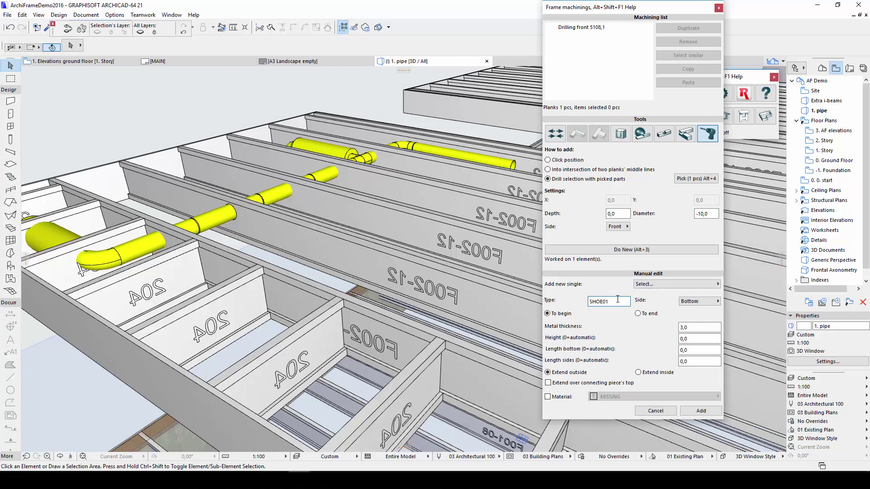
pyautogui.click(690, 303)
pyautogui.click(730, 303)
pyautogui.click(208, 320)
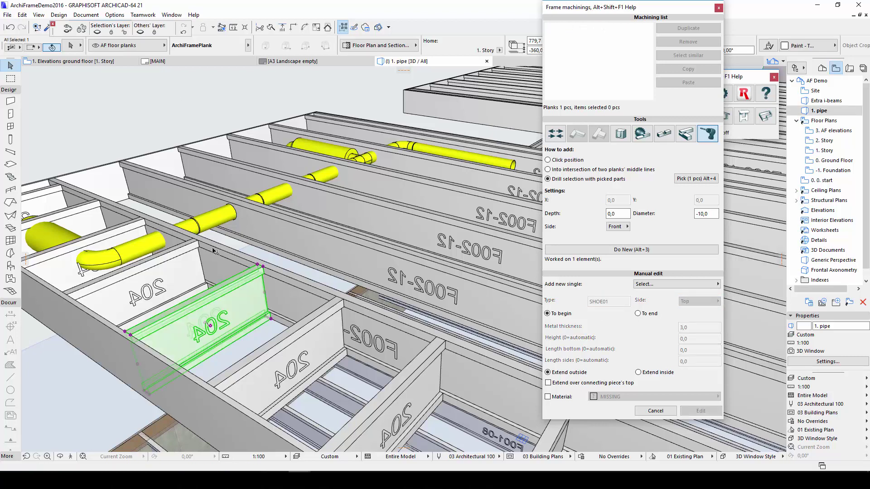
# Show only plank 204 and its two adjoining beams in the 3D view.
pyautogui.keyDown('shift'); pyautogui.click(212, 192); pyautogui.keyUp('shift')
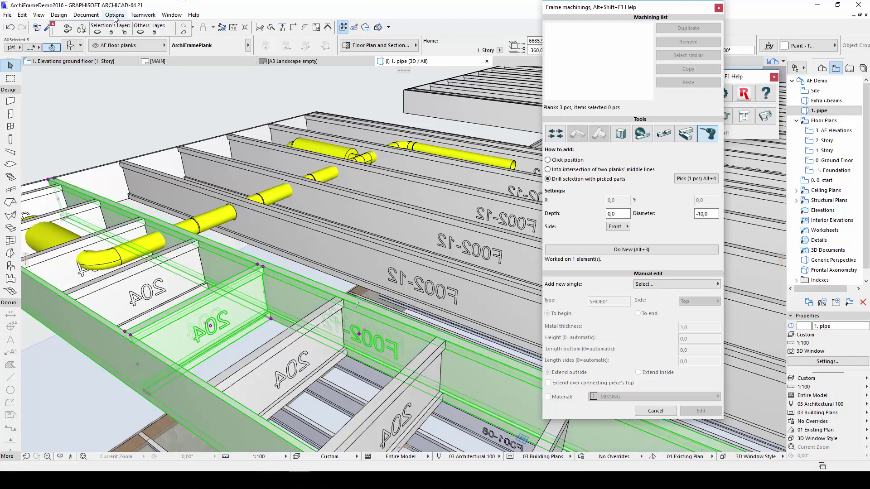
pyautogui.click(39, 14)
pyautogui.moveTo(68, 214)
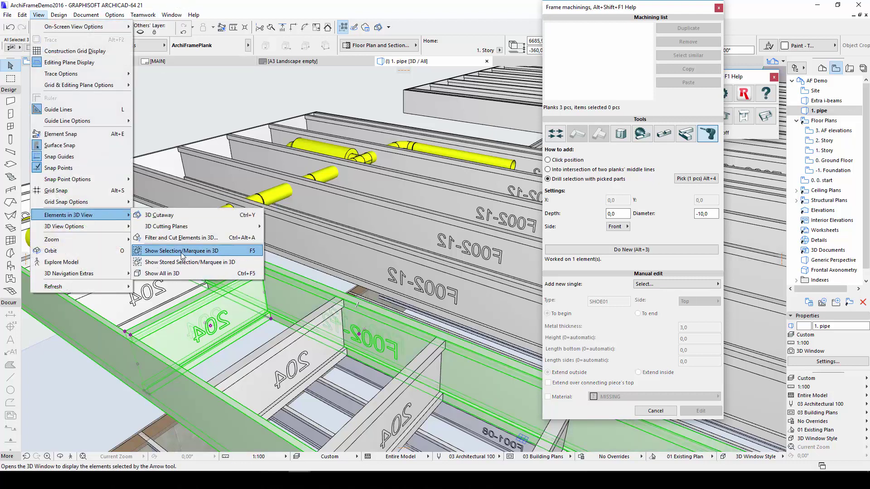
pyautogui.click(181, 251)
# Add a Top-side balk shoe machining to plank 204.
pyautogui.press('Escape')
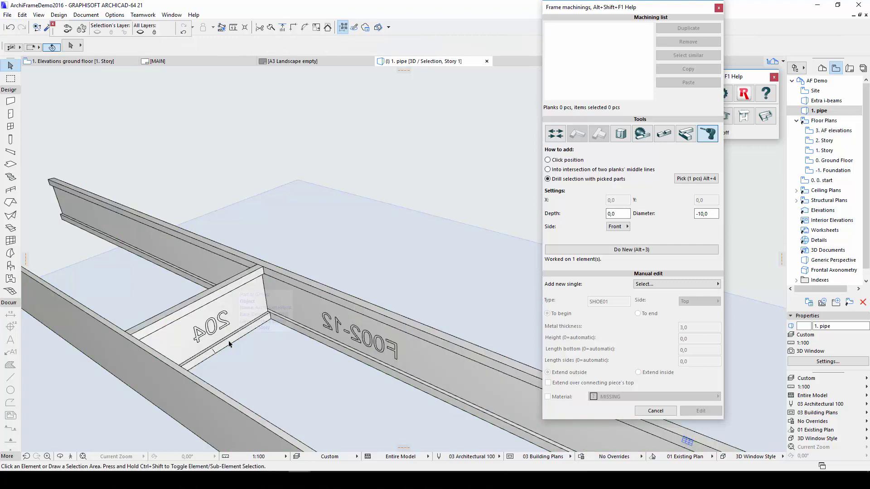
pyautogui.click(230, 343)
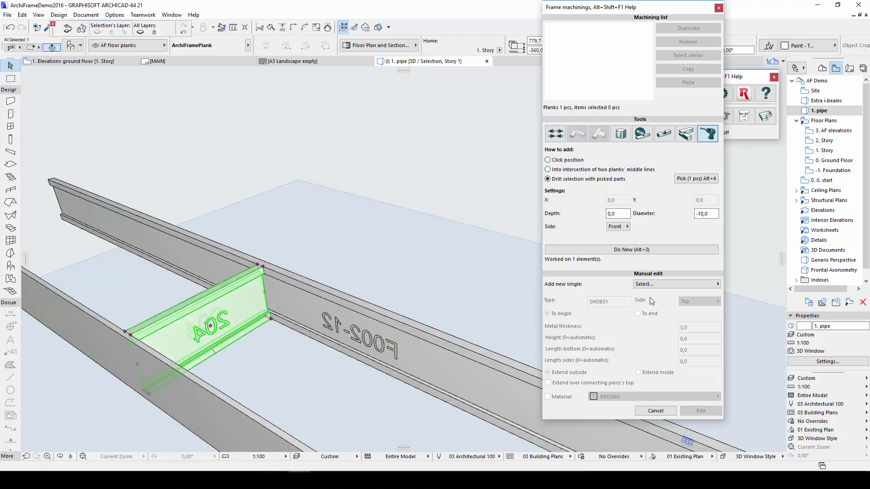
pyautogui.click(670, 287)
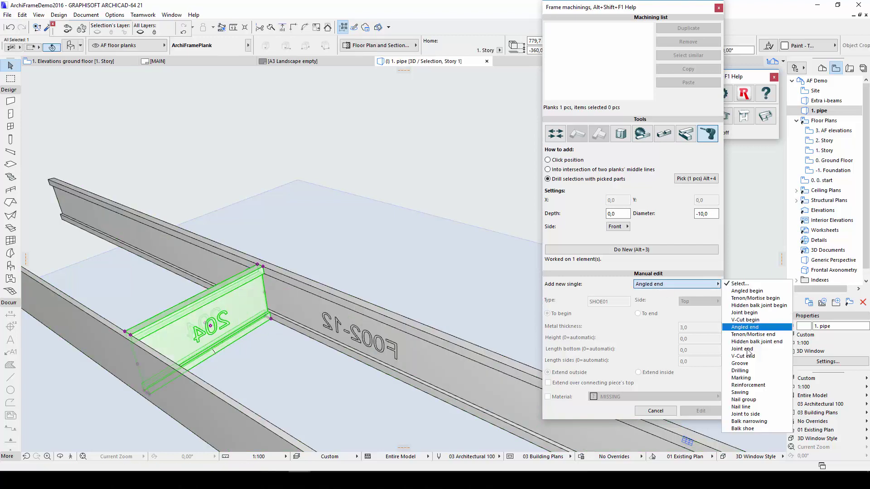
pyautogui.click(742, 428)
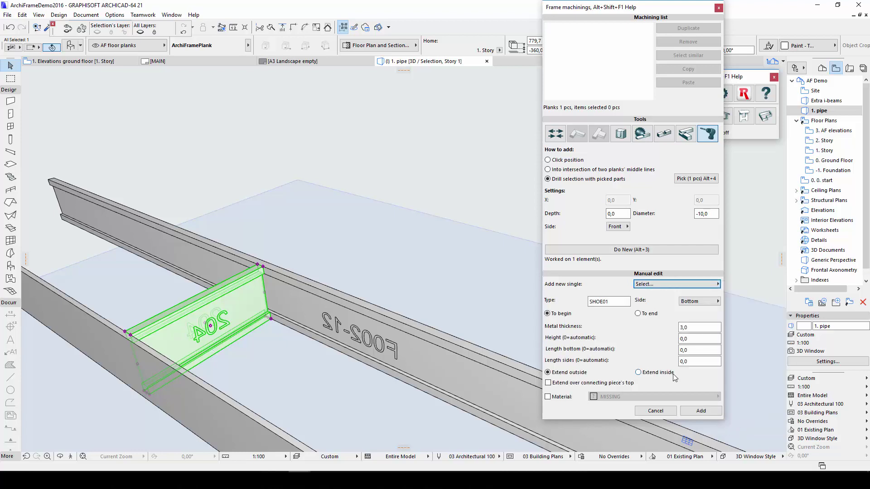
pyautogui.click(705, 301)
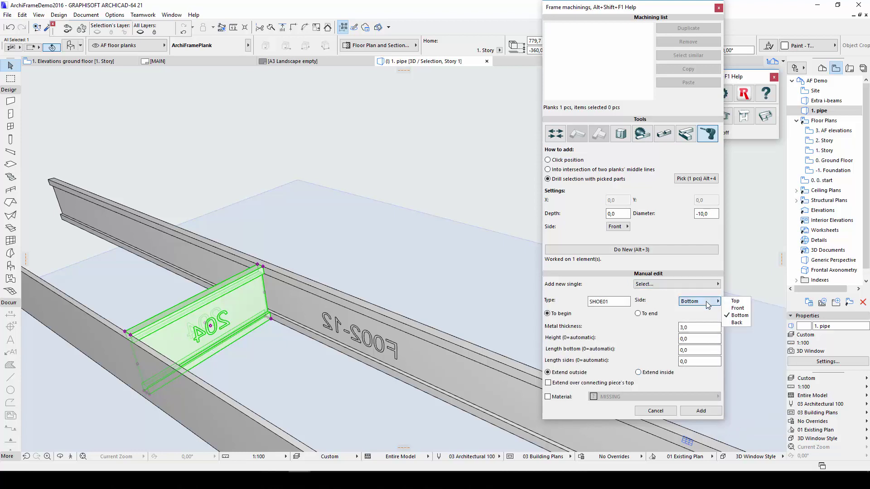
pyautogui.click(734, 302)
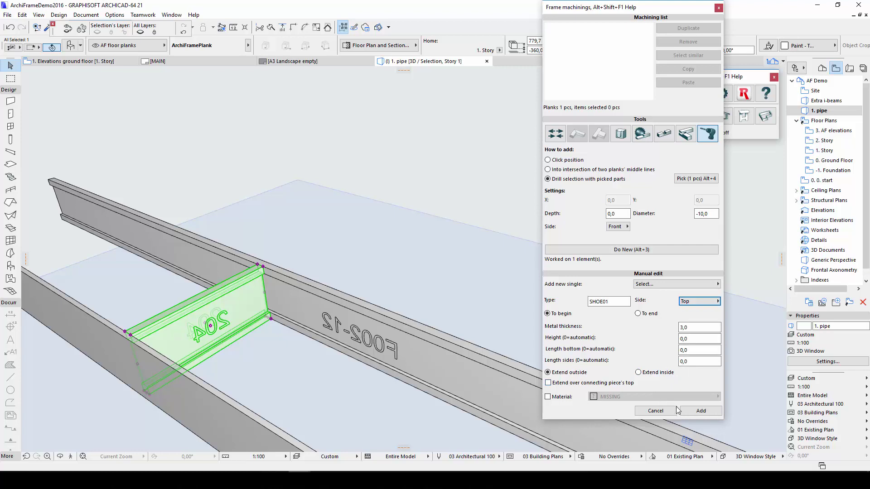
pyautogui.click(697, 411)
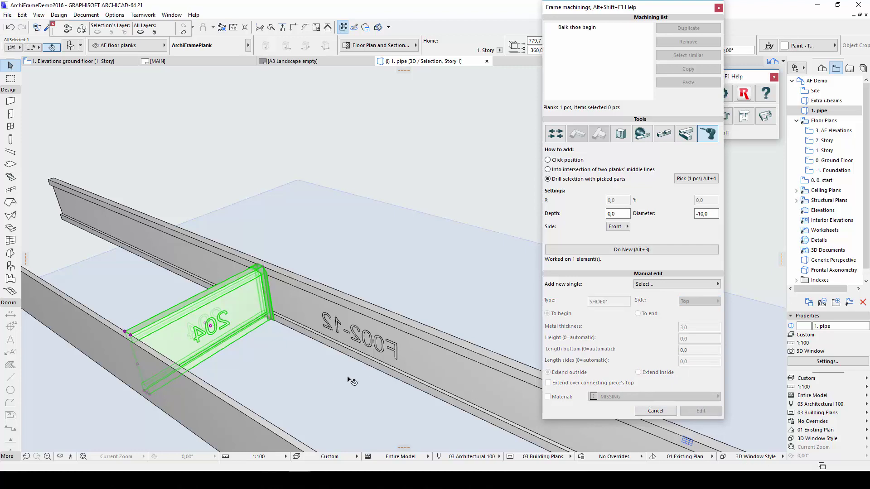
pyautogui.click(297, 382)
# Add another balk shoe to the bottom start of plank 204.
pyautogui.scroll(2, 255, 312)
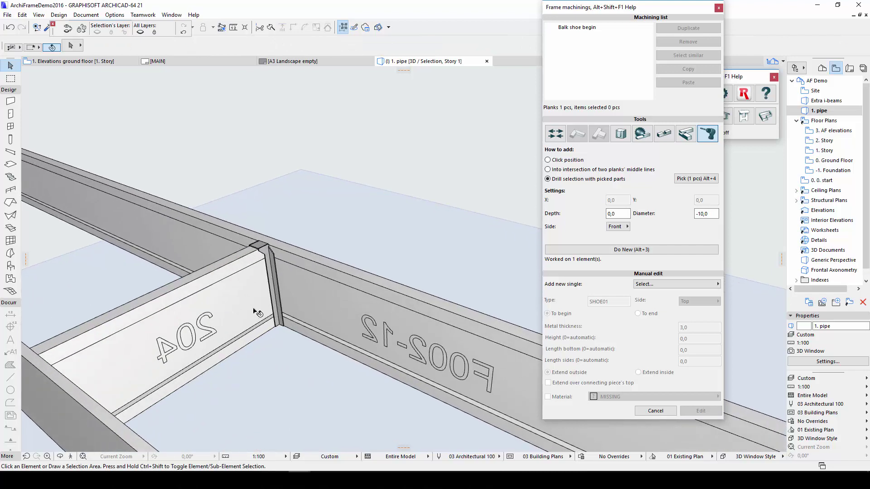
pyautogui.click(244, 335)
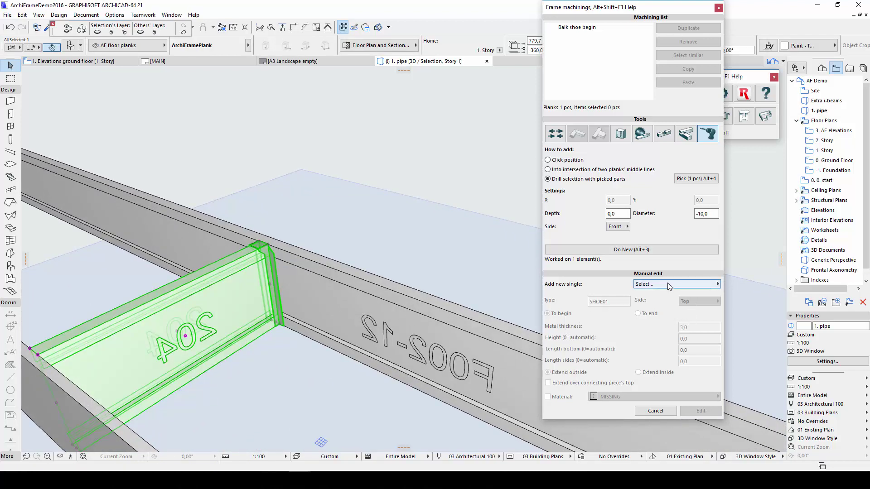
pyautogui.click(698, 284)
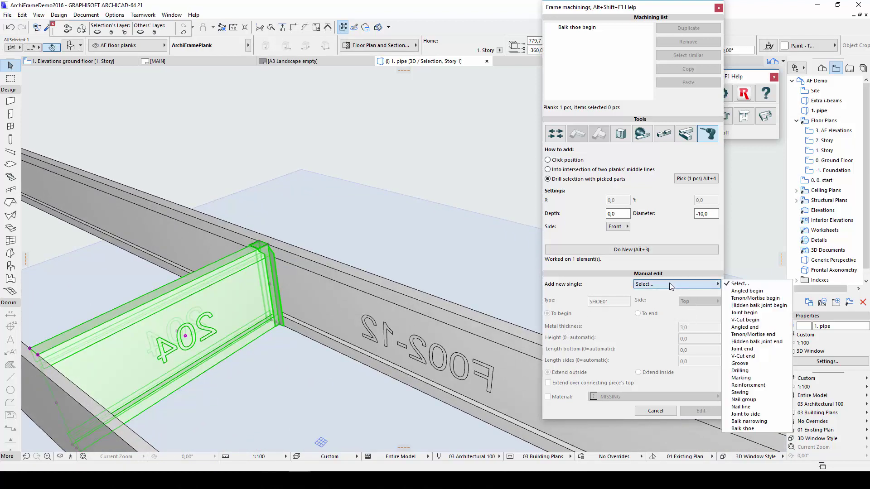
pyautogui.click(742, 428)
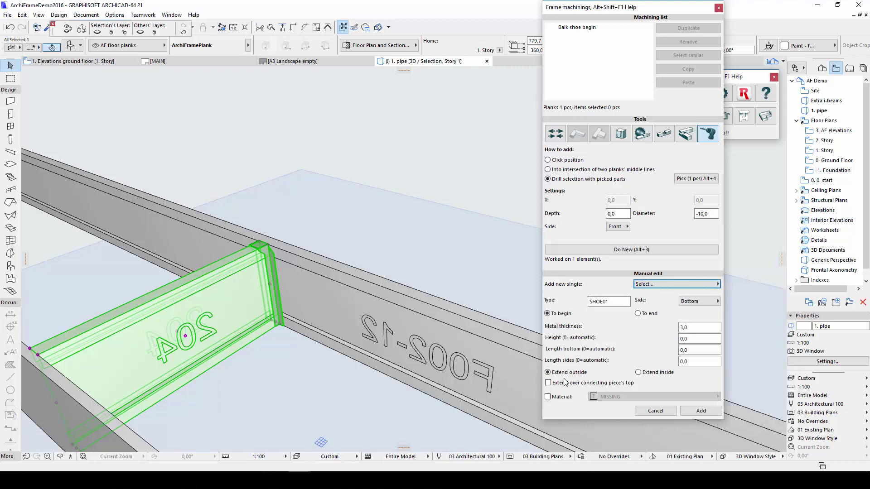
pyautogui.click(697, 413)
pyautogui.click(348, 412)
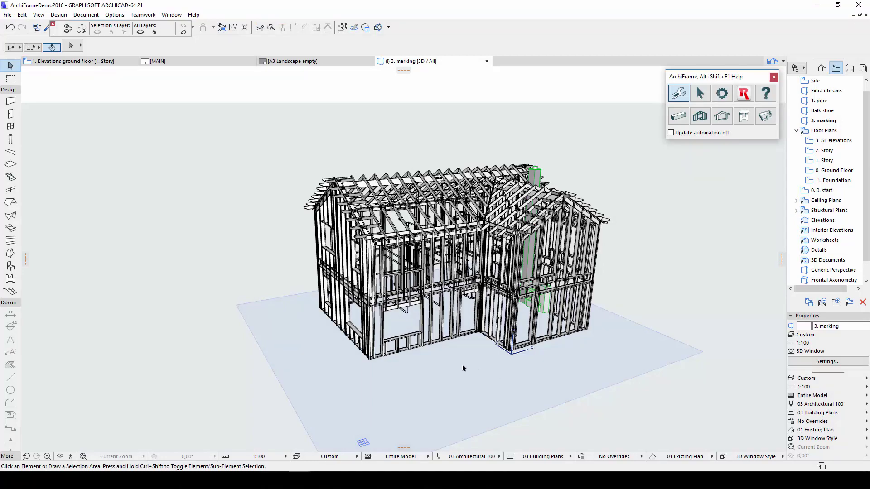
# Enable marking lines on the front wall frame with bottom/top lines and bottom stud IDs.
pyautogui.scroll(3, 464, 368)
pyautogui.scroll(3, 464, 368)
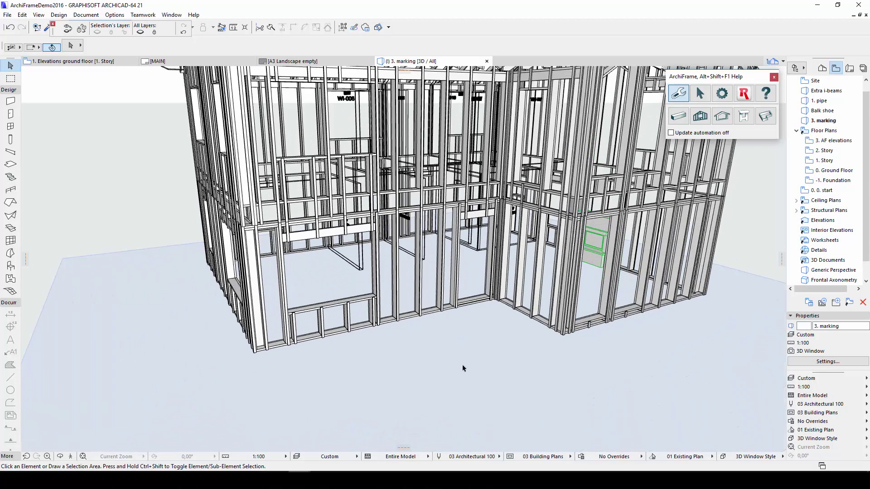
pyautogui.scroll(4, 399, 325)
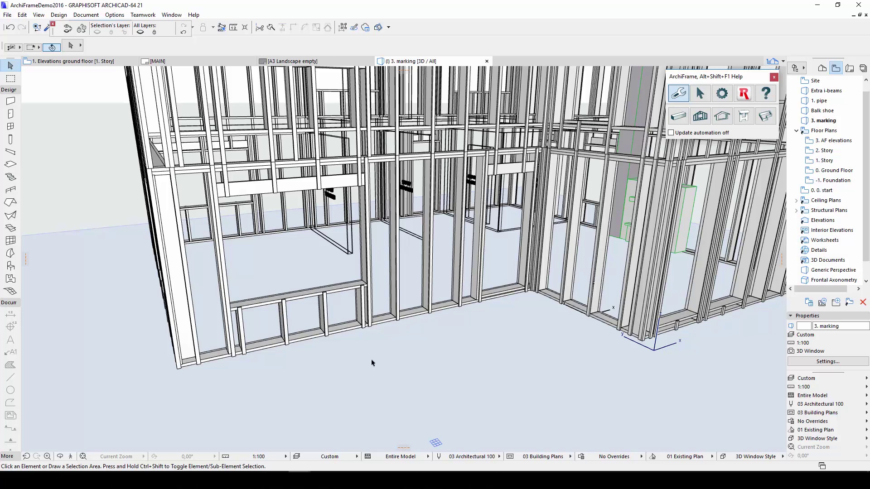
pyautogui.click(709, 119)
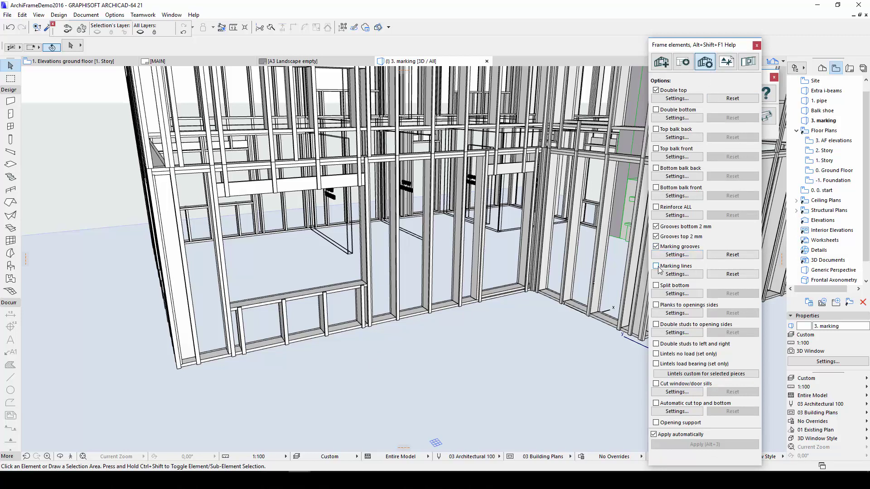
pyautogui.click(448, 309)
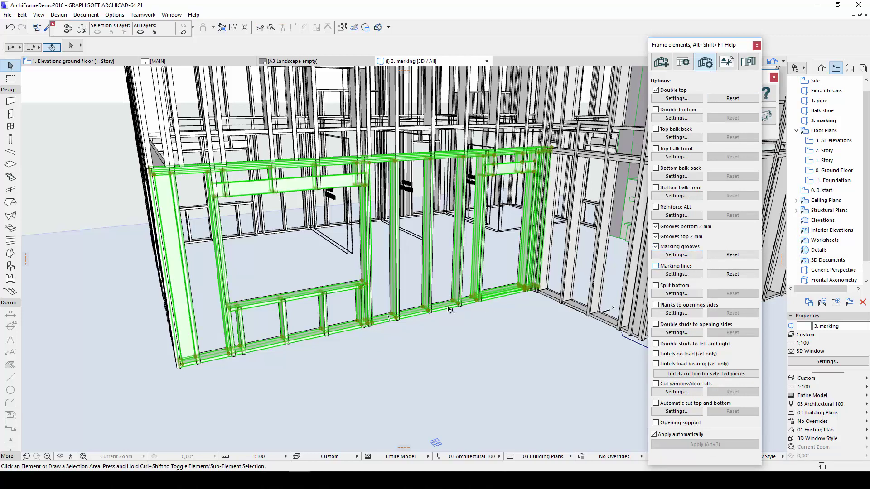
pyautogui.click(656, 267)
pyautogui.click(677, 274)
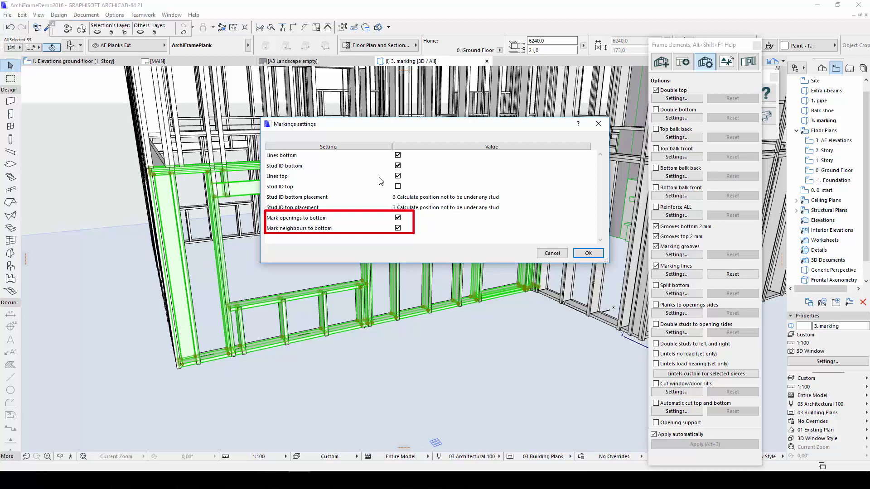
pyautogui.click(598, 255)
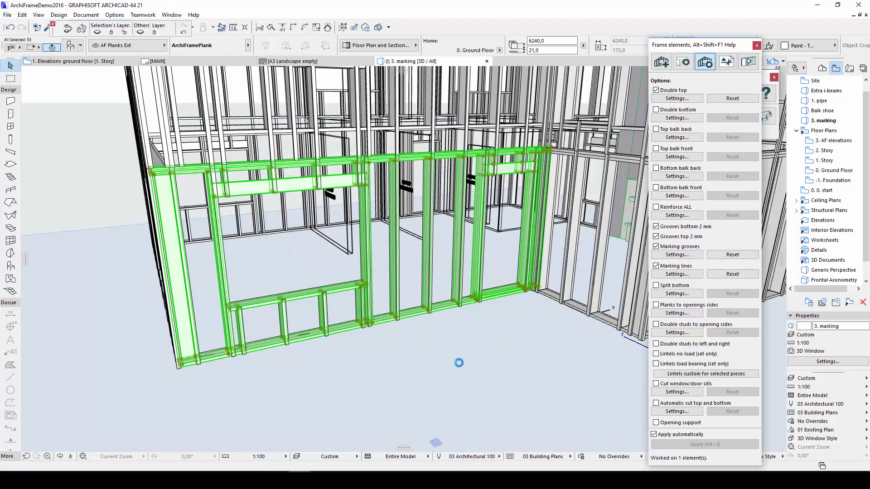
pyautogui.scroll(10, 399, 314)
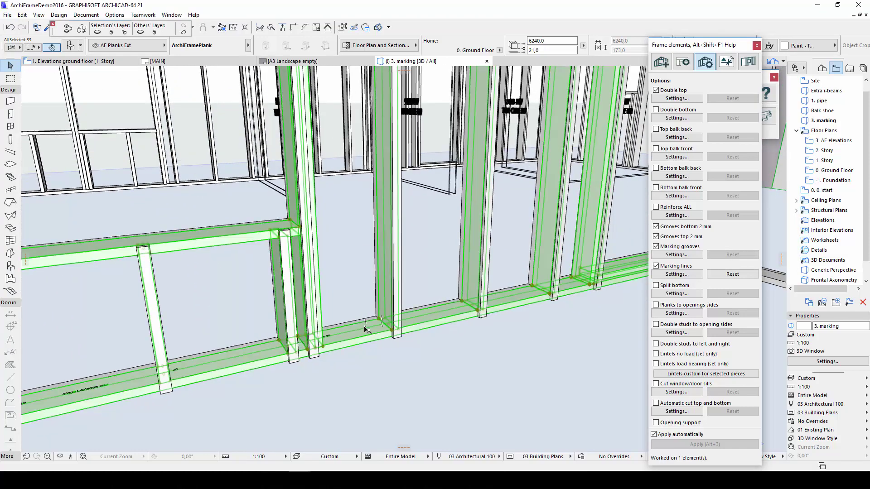
pyautogui.press('o')
pyautogui.moveTo(367, 345); pyautogui.dragTo(245, 398)
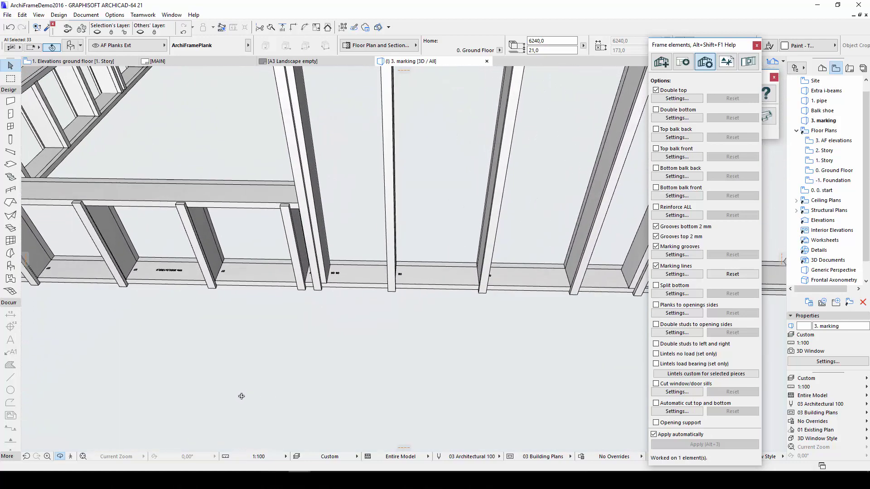
pyautogui.scroll(5, 151, 297)
pyautogui.scroll(3, 151, 298)
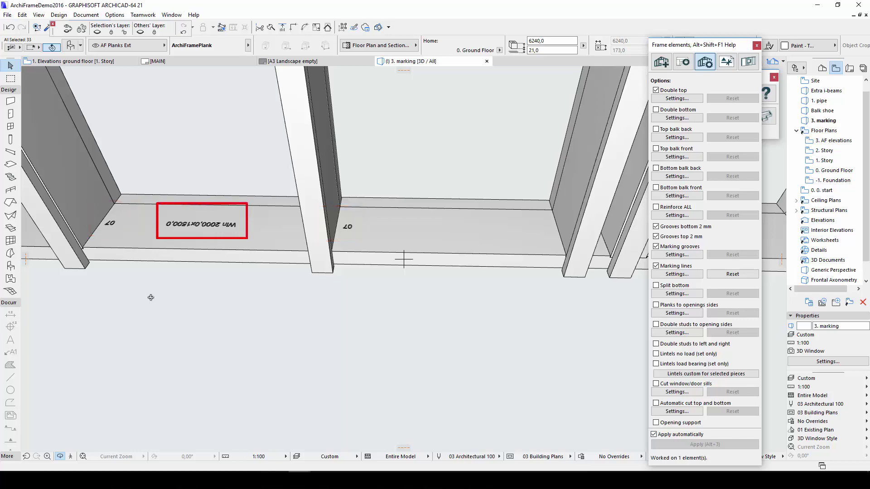
pyautogui.scroll(-5, 151, 297)
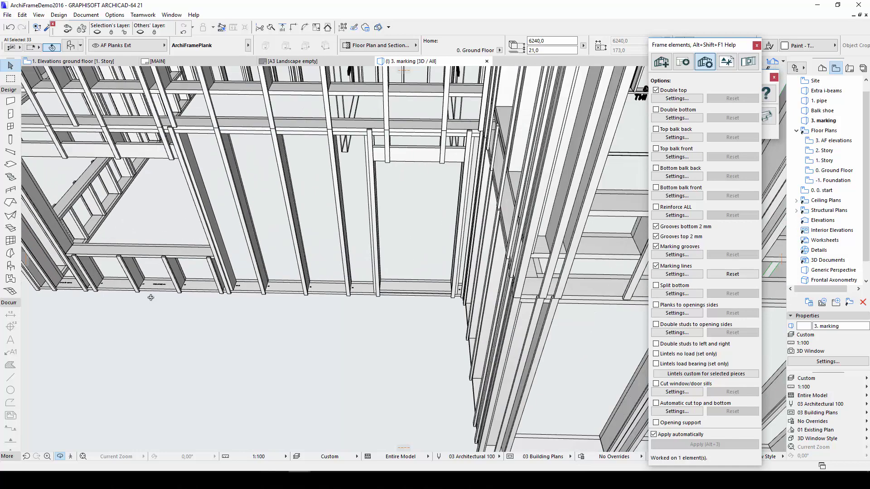
pyautogui.scroll(-2, 118, 299)
pyautogui.scroll(8, 68, 296)
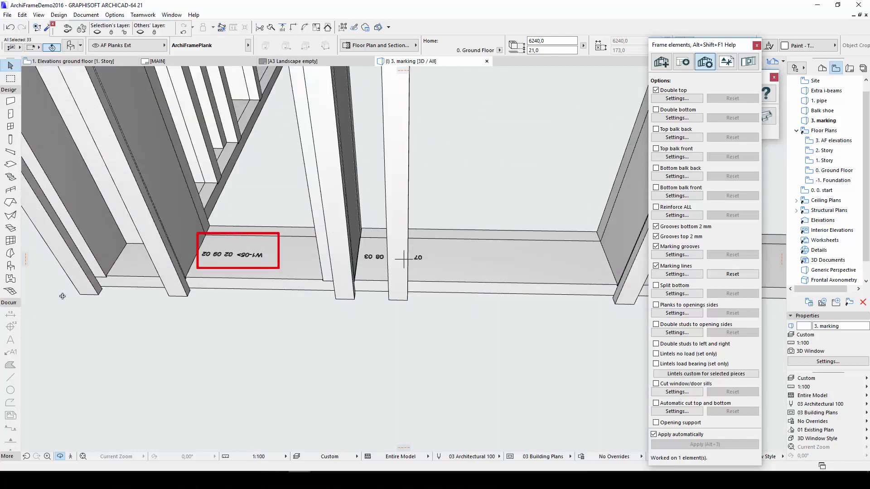
pyautogui.scroll(4, 91, 290)
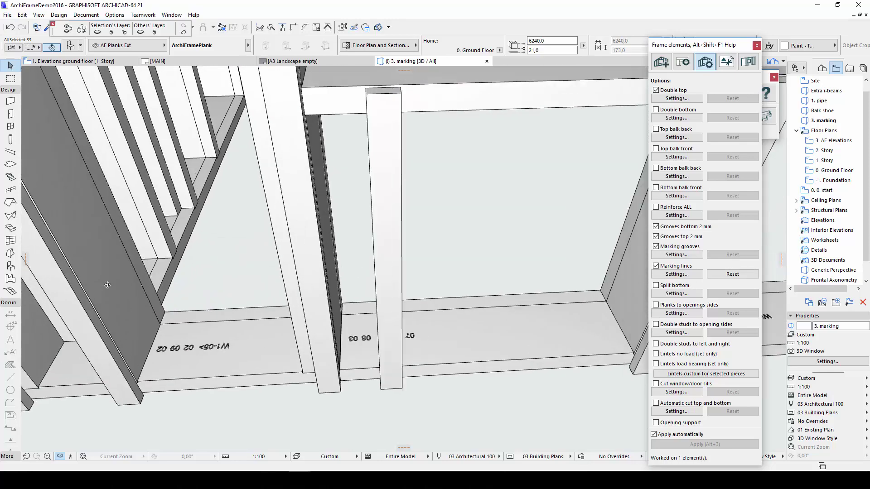
pyautogui.scroll(-5, 108, 285)
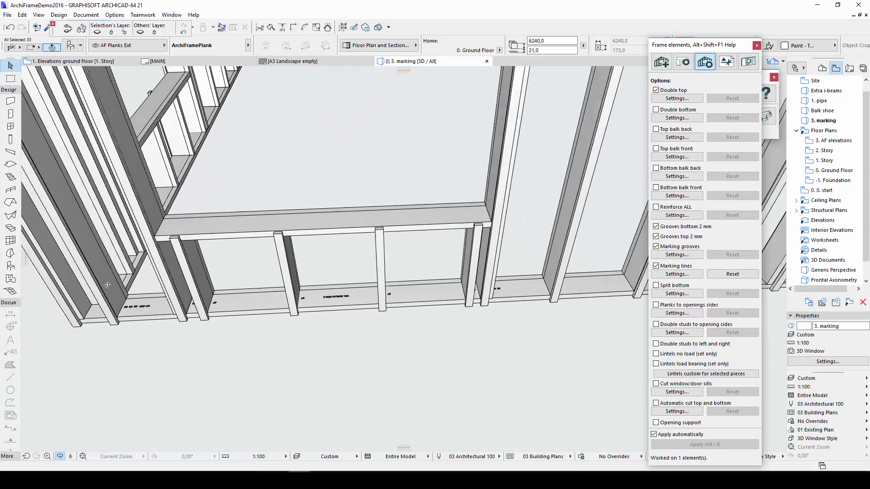
pyautogui.moveTo(108, 284); pyautogui.dragTo(434, 255)
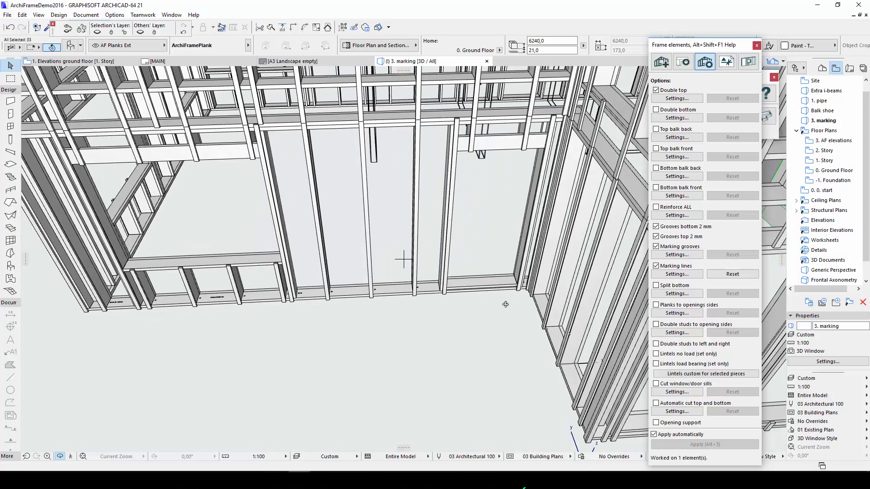
pyautogui.moveTo(505, 304); pyautogui.dragTo(474, 254)
pyautogui.press('Escape')
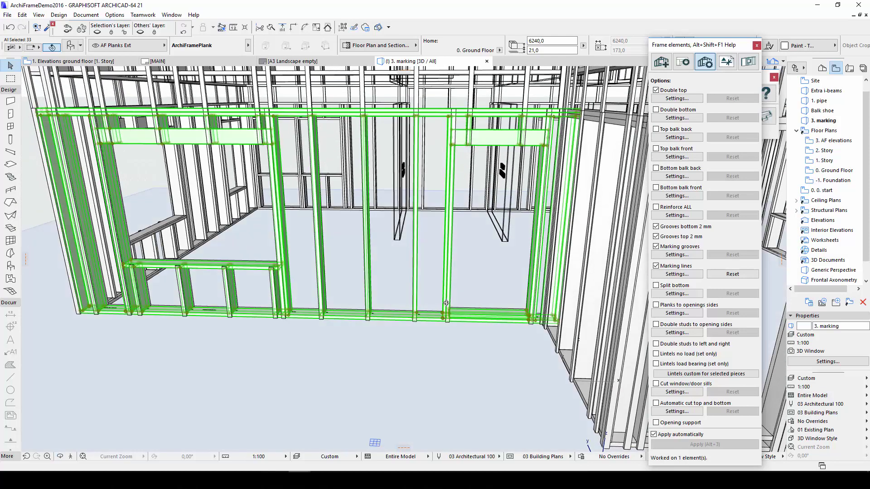
pyautogui.press('Escape')
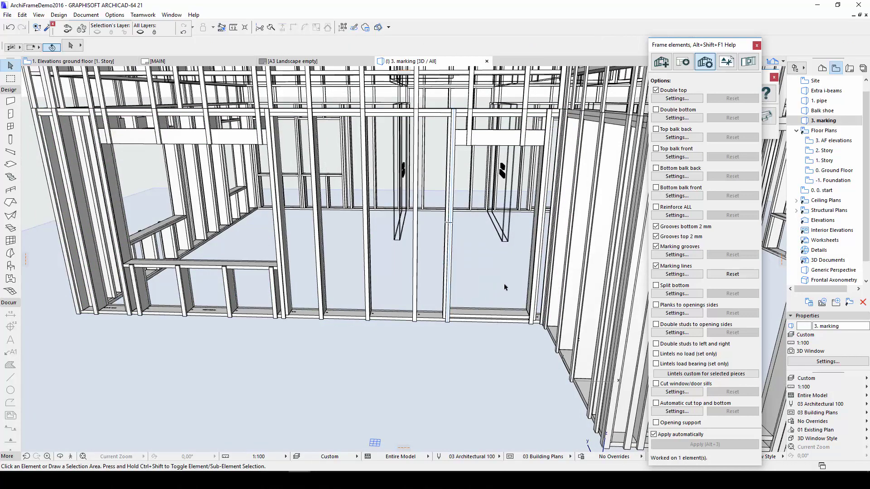
# Apply the 00 AF exterior layer combination.
pyautogui.click(756, 45)
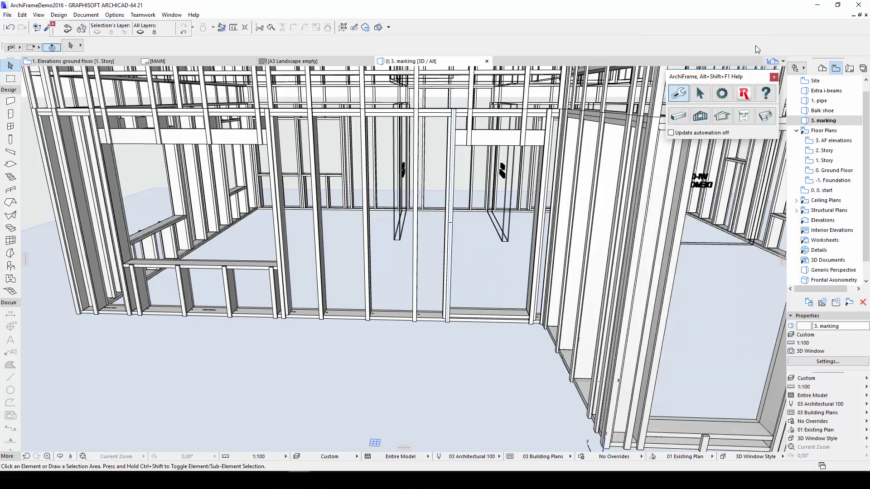
pyautogui.click(686, 120)
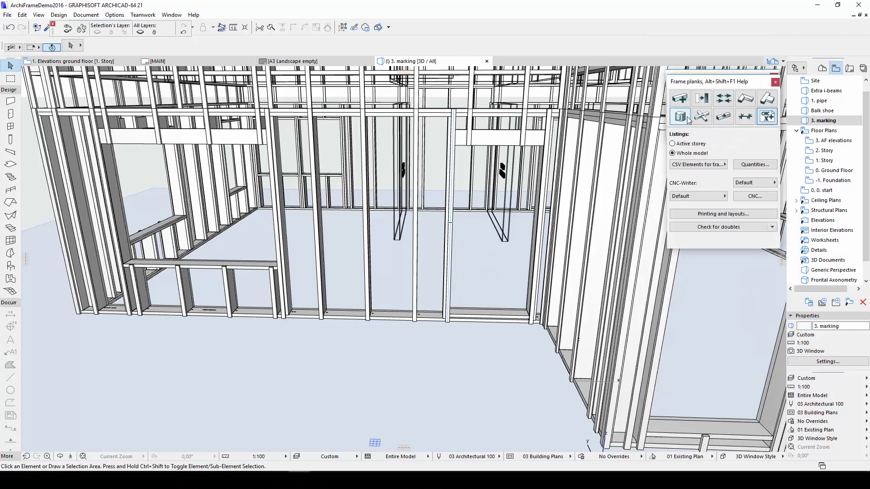
pyautogui.click(767, 119)
pyautogui.scroll(-5, 524, 323)
pyautogui.hotkey('ctrl', 'l')
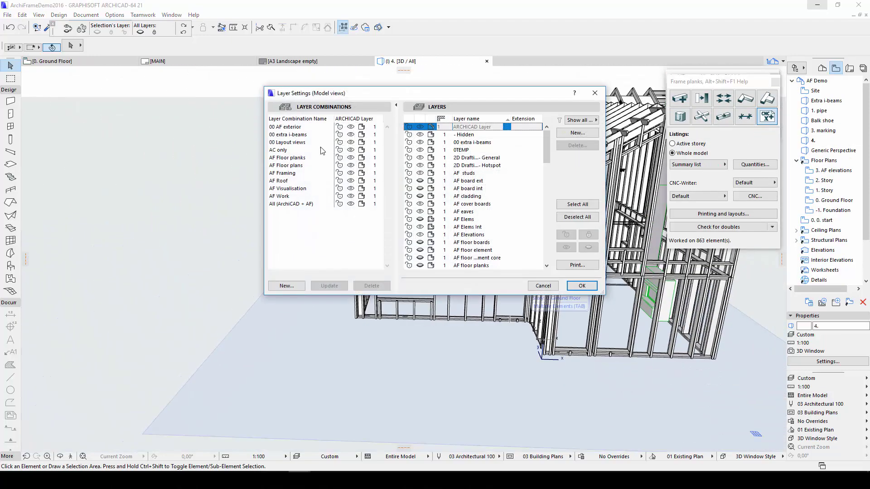
pyautogui.click(306, 127)
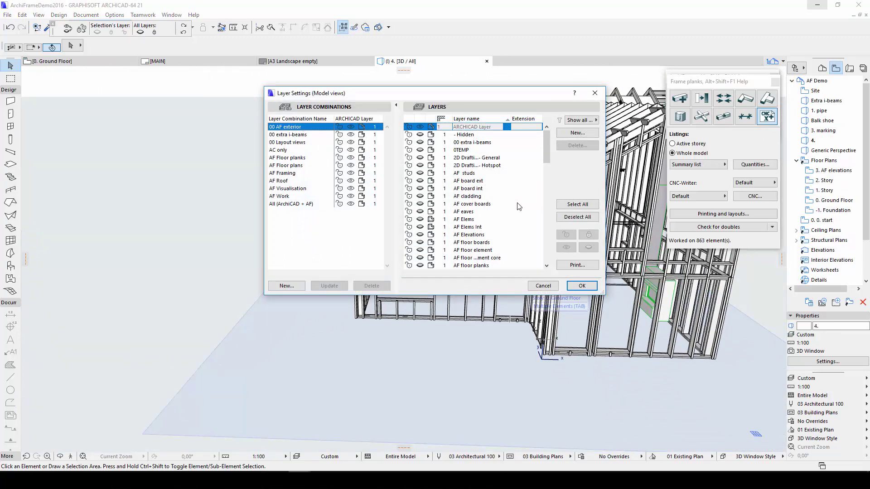
pyautogui.click(581, 286)
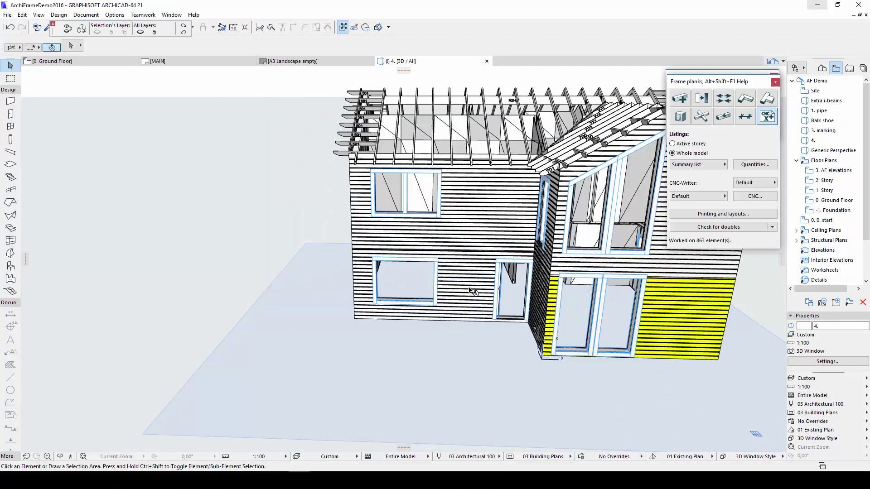
# Paint the lower front cladding panel Paint - Vermilion.
pyautogui.click(494, 290)
pyautogui.click(809, 45)
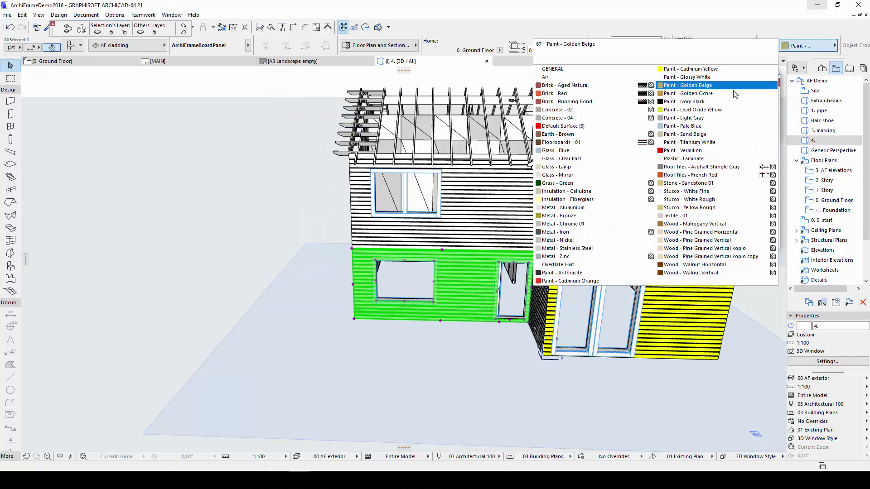
pyautogui.click(706, 151)
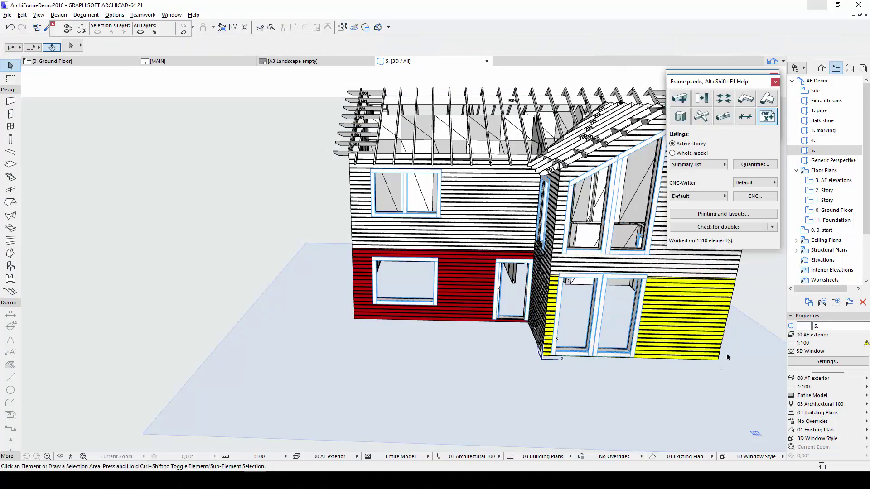
# Save the Summary quantities listing as ArchiFrameDemo2016_summary in AF list files.
pyautogui.click(755, 165)
pyautogui.doubleClick(651, 154)
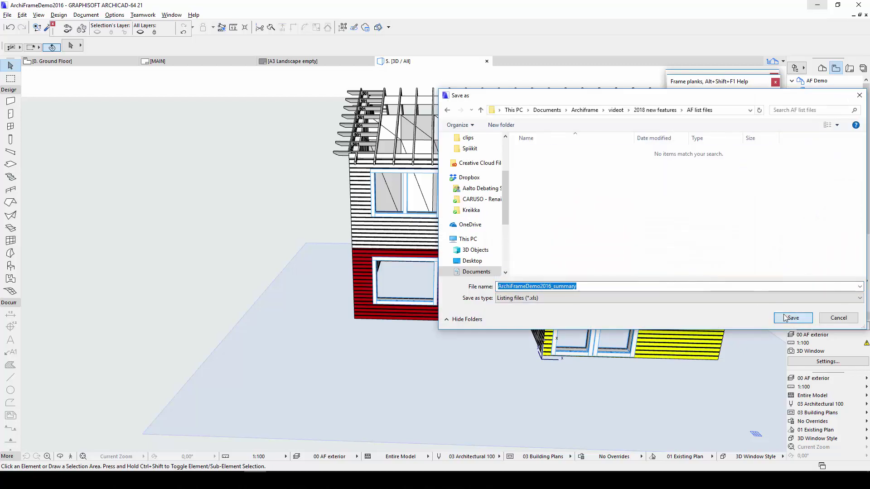
pyautogui.click(788, 317)
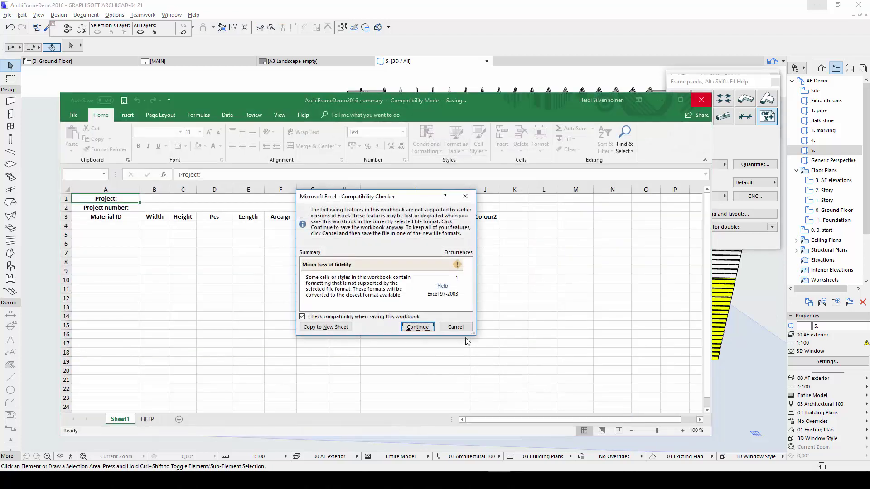
pyautogui.click(413, 327)
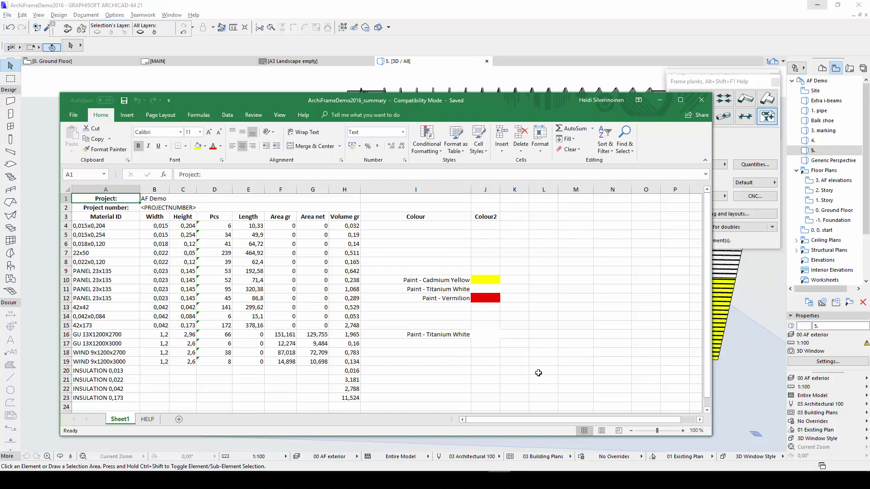
pyautogui.click(660, 101)
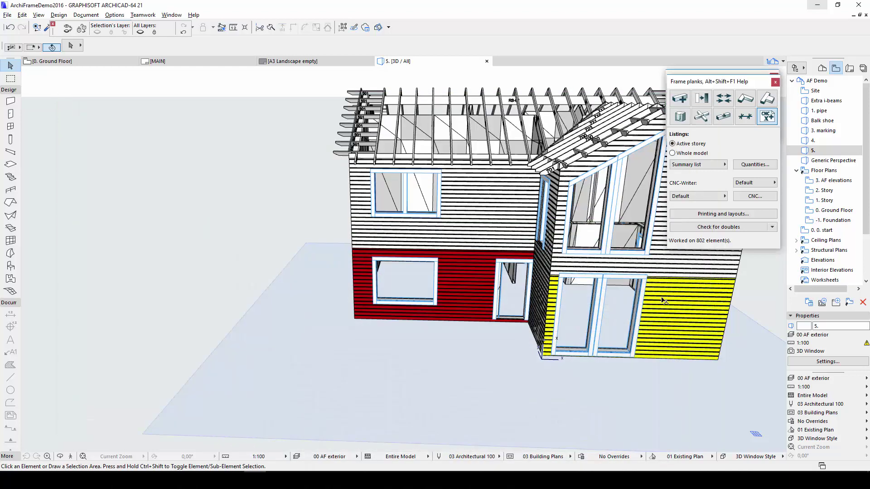
# Save the CSV Elements for transportation listing as ArchiFrameDemo2016_elementtiluettelo.
pyautogui.click(721, 164)
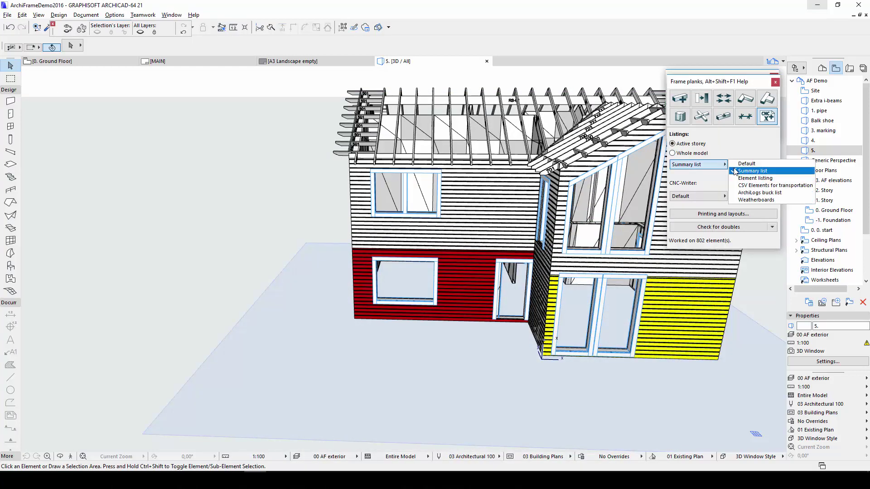
pyautogui.click(743, 186)
pyautogui.click(746, 187)
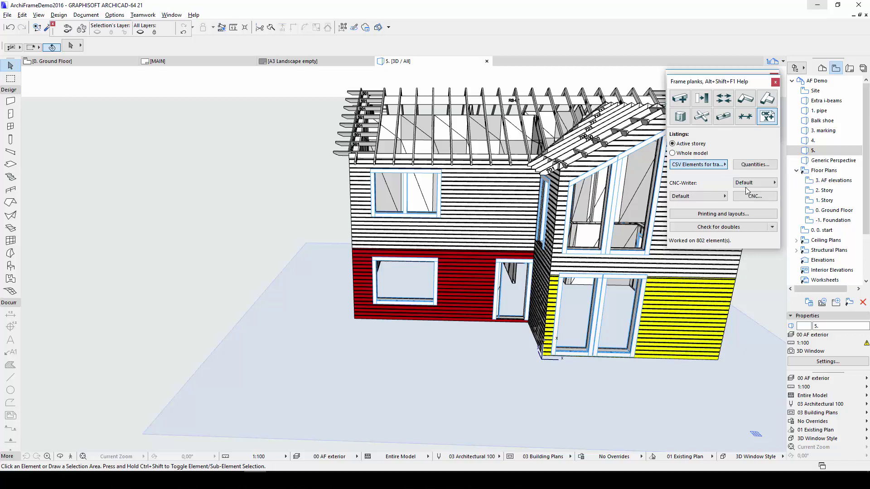
pyautogui.click(766, 166)
pyautogui.doubleClick(559, 148)
pyautogui.click(787, 317)
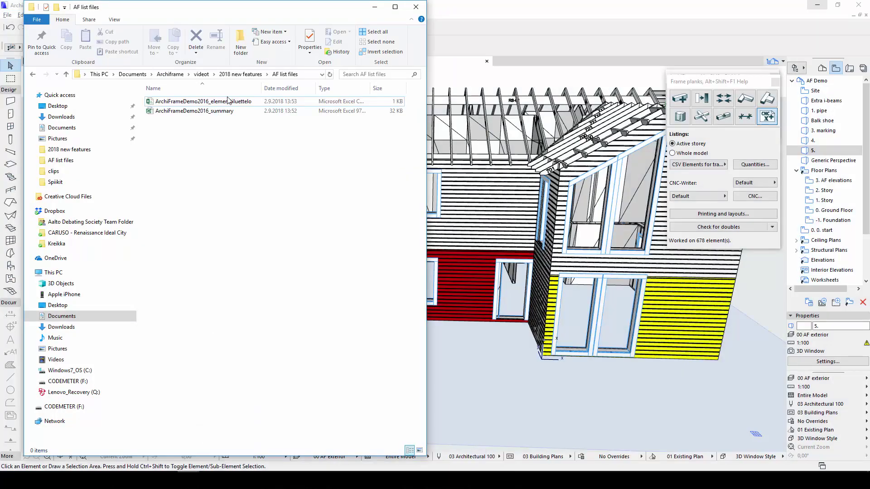
pyautogui.click(228, 100)
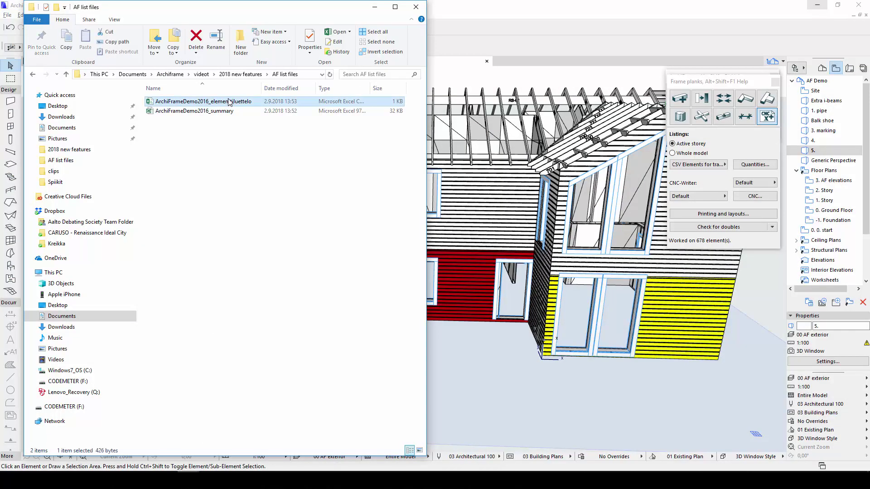
pyautogui.doubleClick(229, 100)
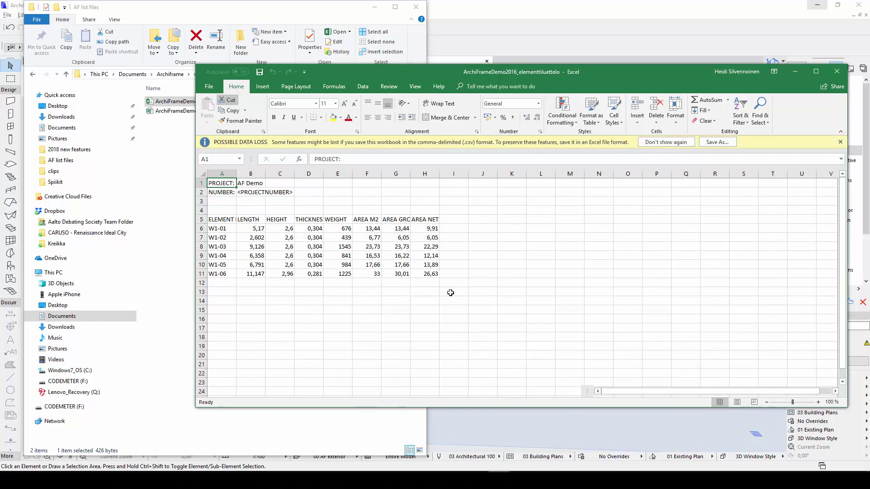
pyautogui.click(838, 72)
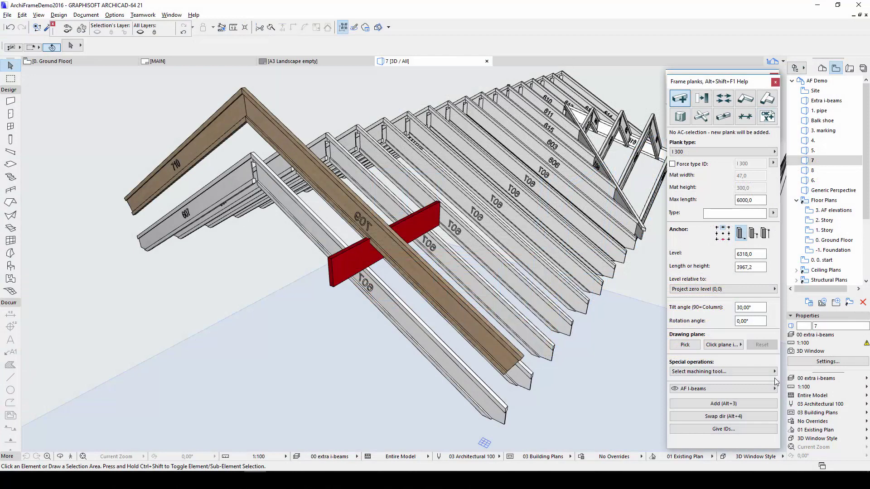
# Open the Special operations 'Select machining tool...' dropdown in the Frame planks palette.
pyautogui.click(775, 371)
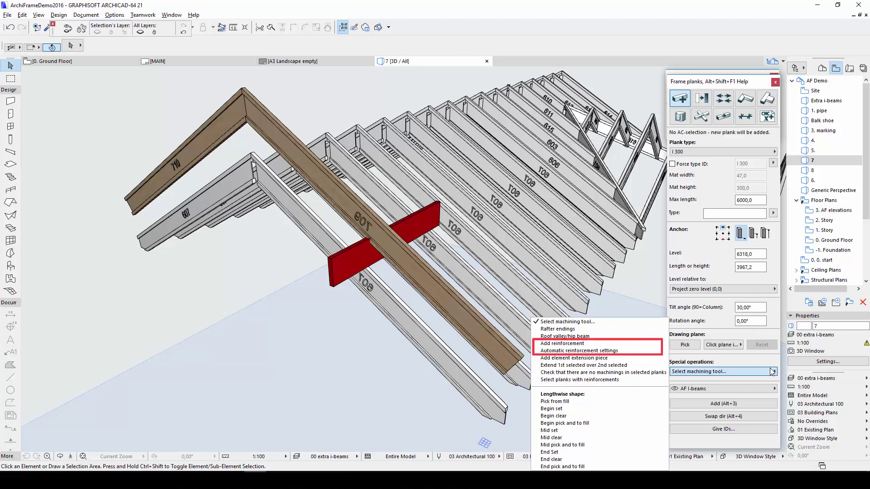
# Reinforce both lower I-beam rafter halves with 400 mm start and 500 mm end pieces.
pyautogui.click(444, 359)
pyautogui.click(444, 359)
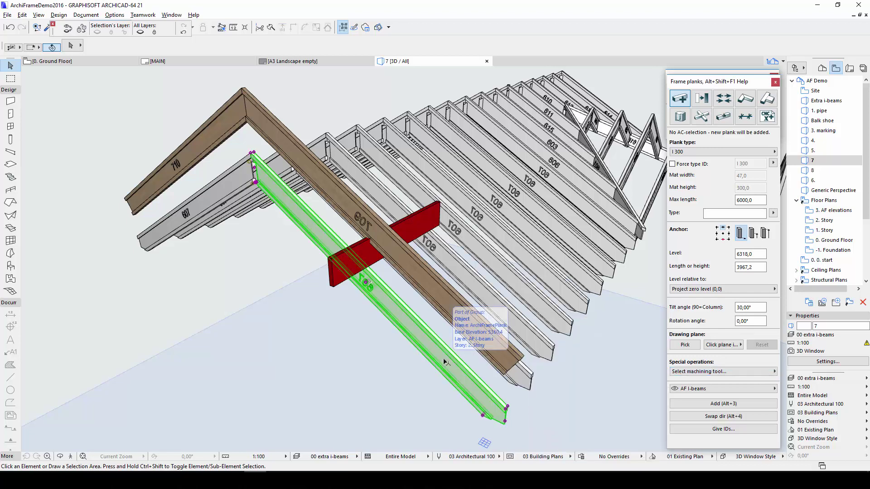
pyautogui.keyDown('shift'); pyautogui.click(196, 200); pyautogui.keyUp('shift')
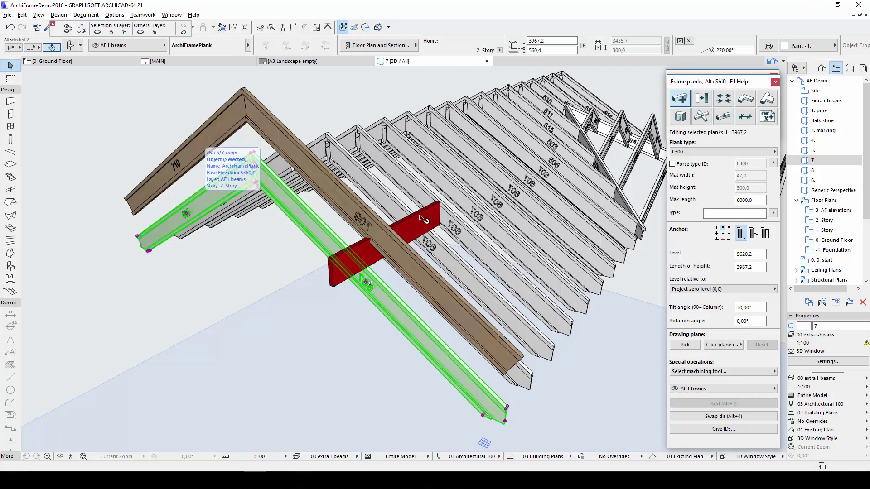
pyautogui.click(674, 372)
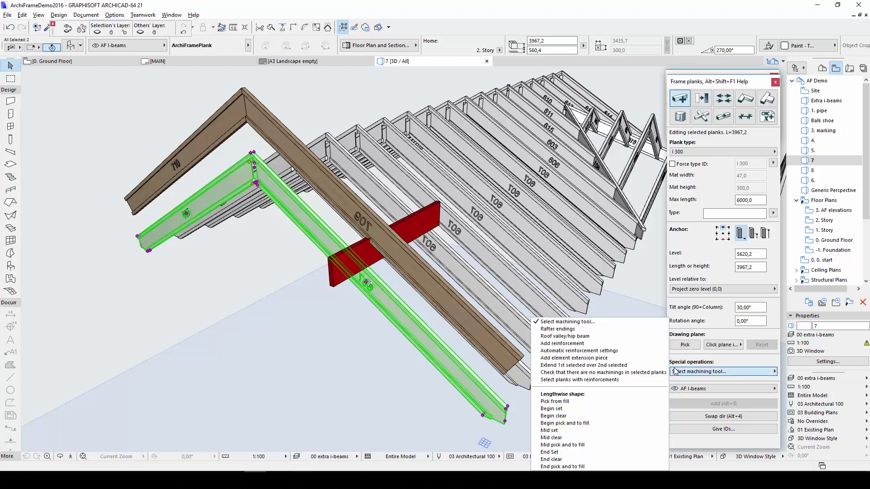
pyautogui.click(620, 344)
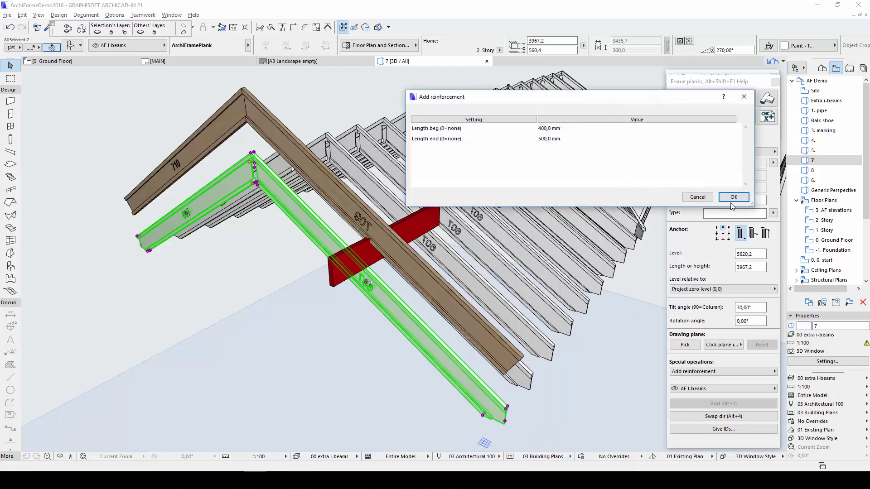
pyautogui.click(744, 198)
pyautogui.click(733, 197)
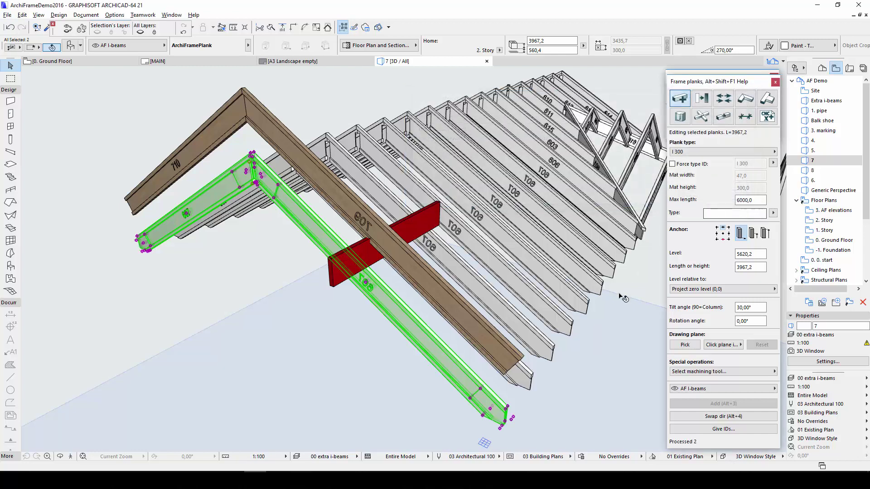
pyautogui.click(590, 390)
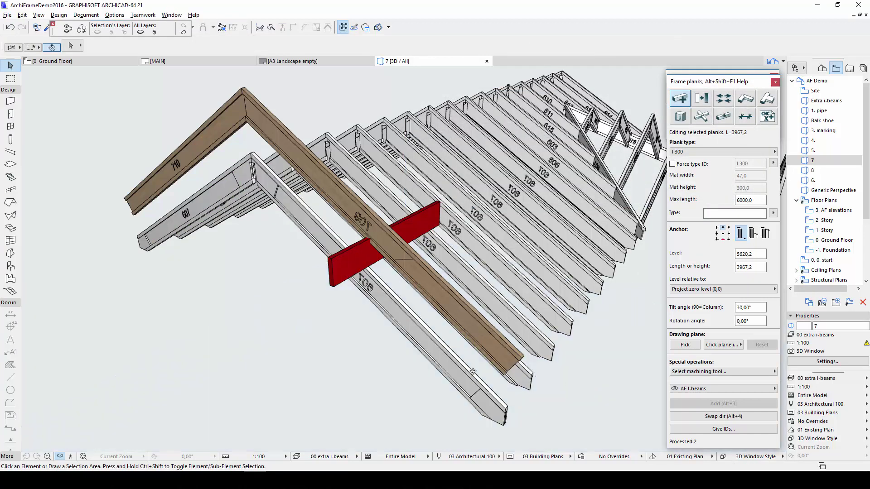
# Select rafters 709 and 710 of the front roof truss.
pyautogui.keyDown('shift'); pyautogui.moveTo(291, 340); pyautogui.dragTo(373, 336, button='middle'); pyautogui.keyUp('shift')
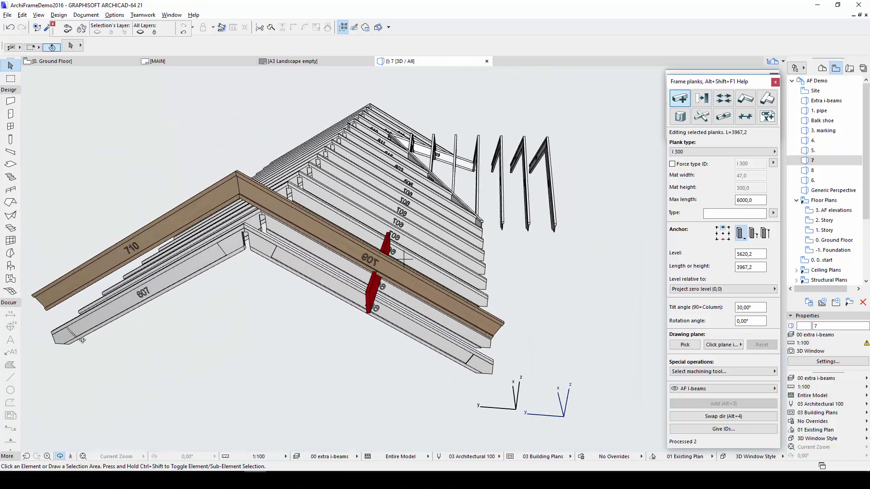
pyautogui.scroll(3, 82, 340)
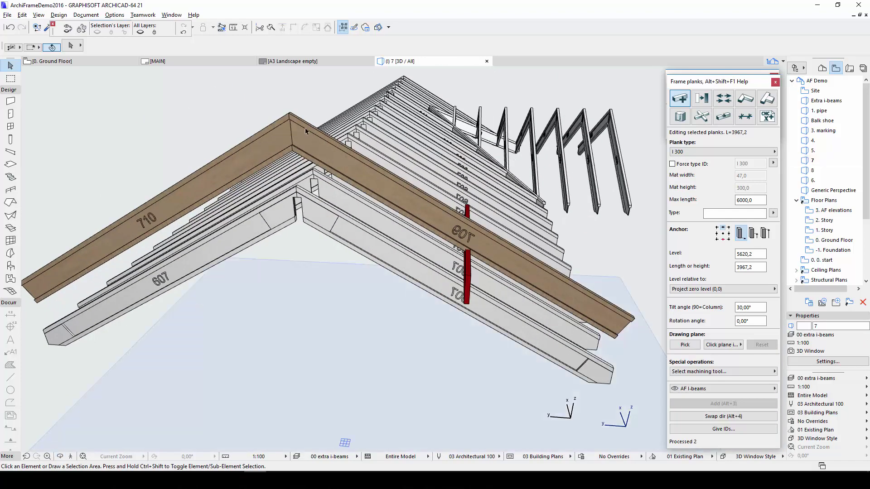
pyautogui.click(303, 130)
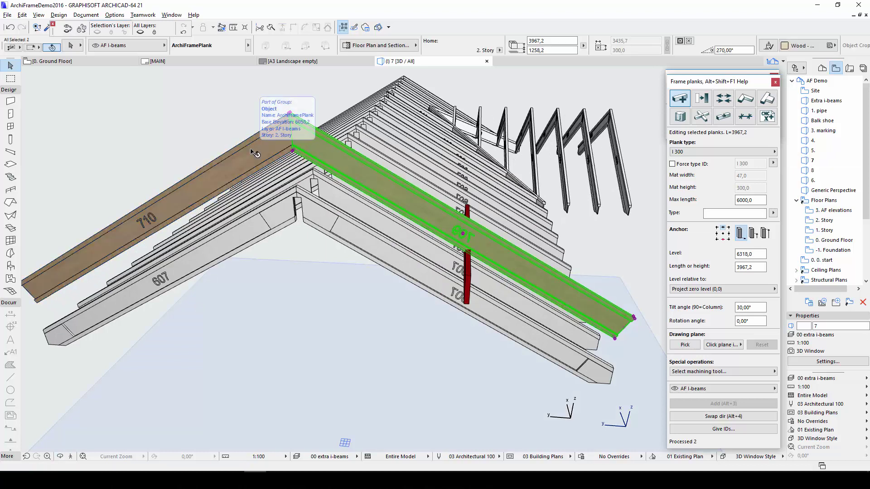
pyautogui.keyDown('shift'); pyautogui.click(262, 144); pyautogui.keyUp('shift')
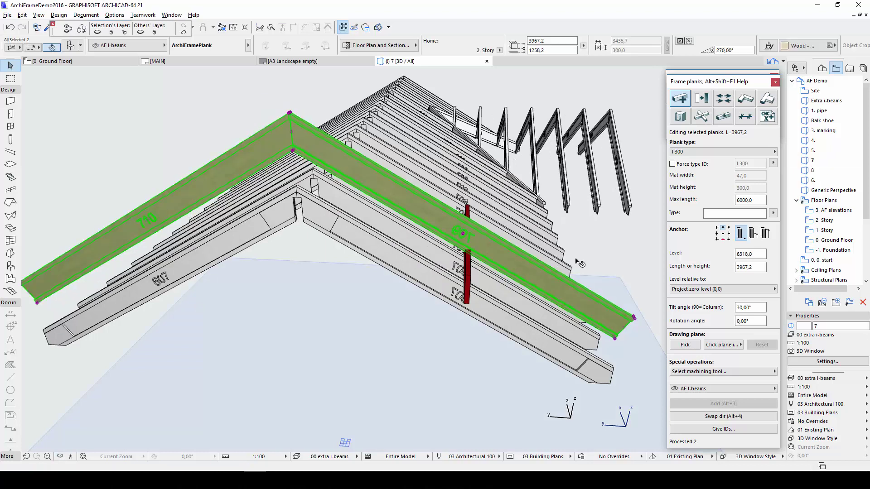
# Apply automatic reinforcement and nails at the beginning, end and grooves.
pyautogui.click(723, 371)
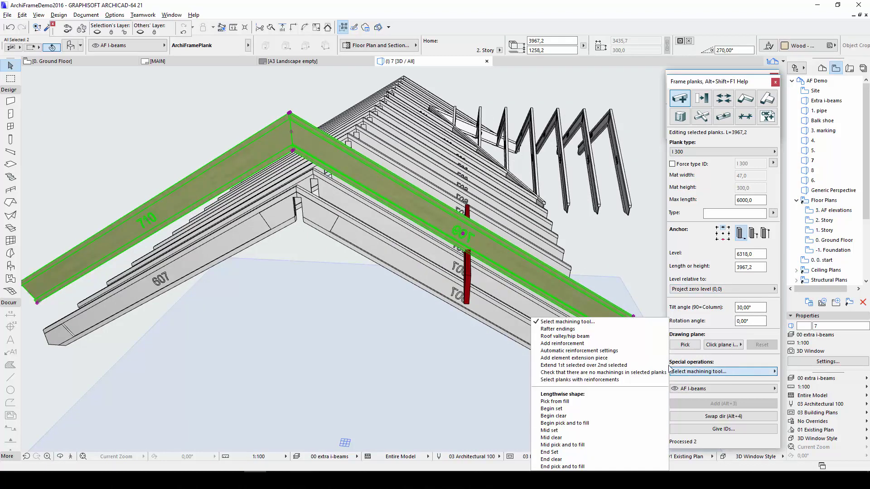
pyautogui.click(641, 352)
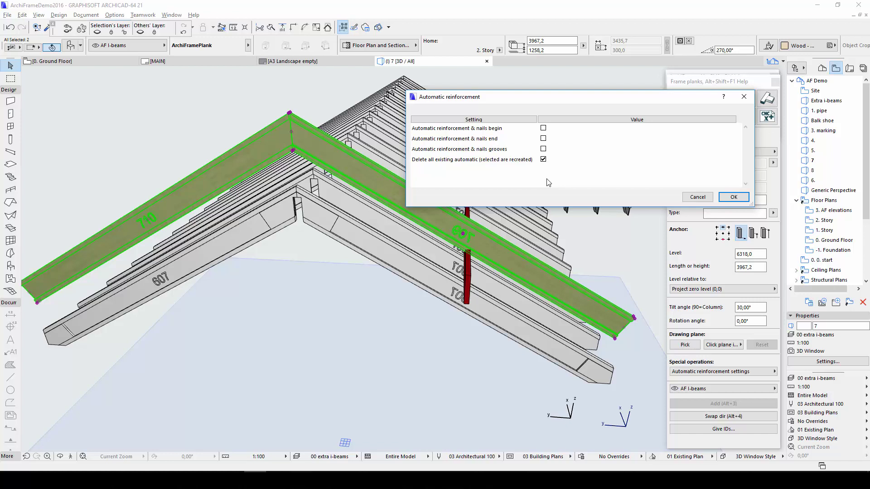
pyautogui.click(543, 129)
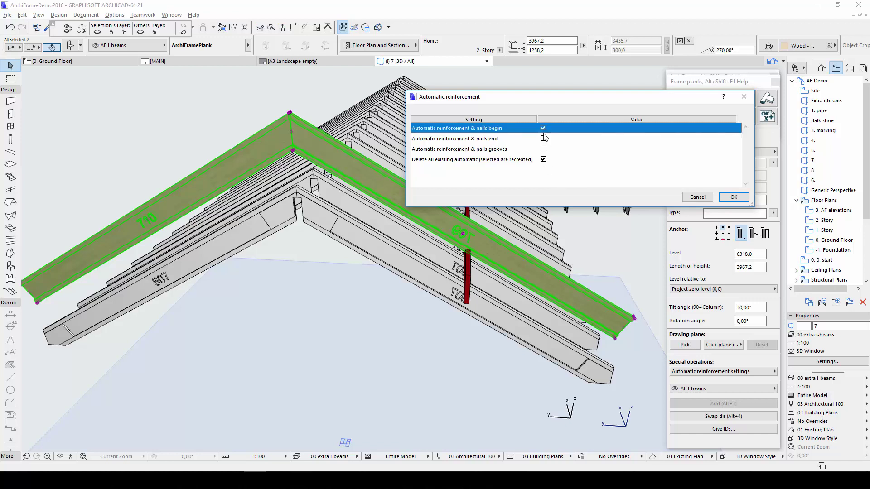
pyautogui.click(544, 139)
pyautogui.click(544, 139)
pyautogui.click(544, 150)
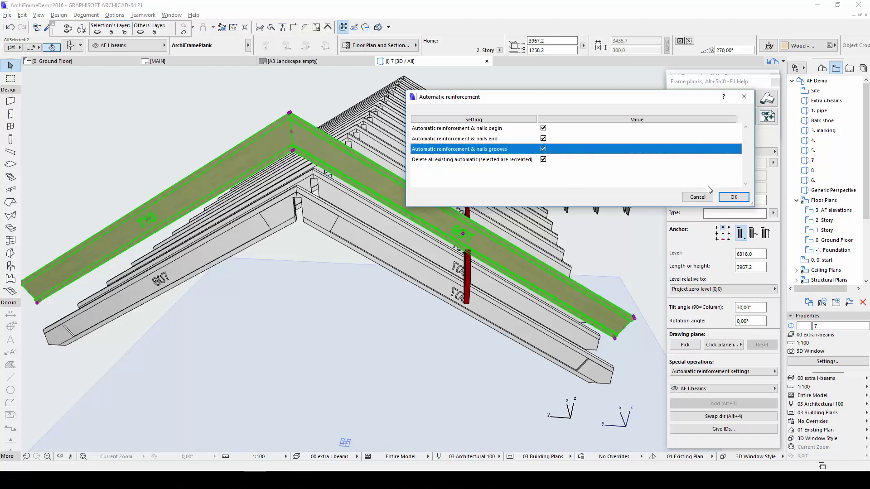
pyautogui.click(733, 197)
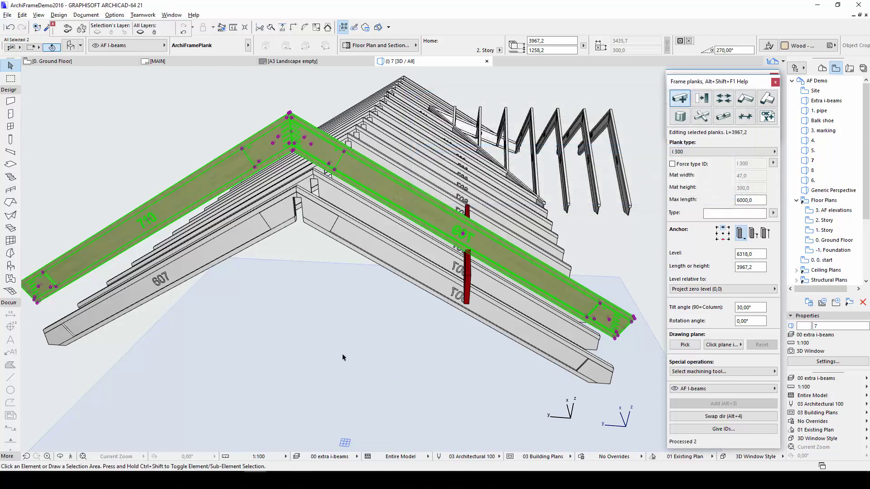
# Groove rafter 709 where the red plate crosses it, then delete the red plate.
pyautogui.press('o')
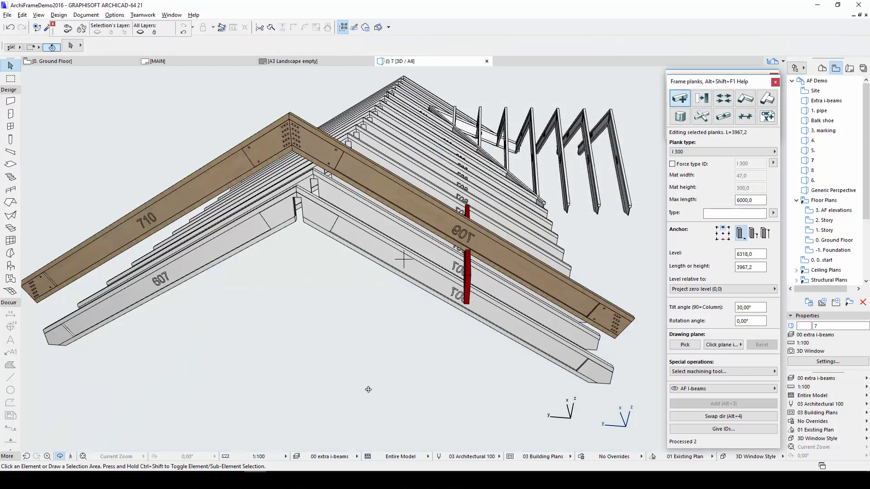
pyautogui.moveTo(368, 390); pyautogui.dragTo(282, 360)
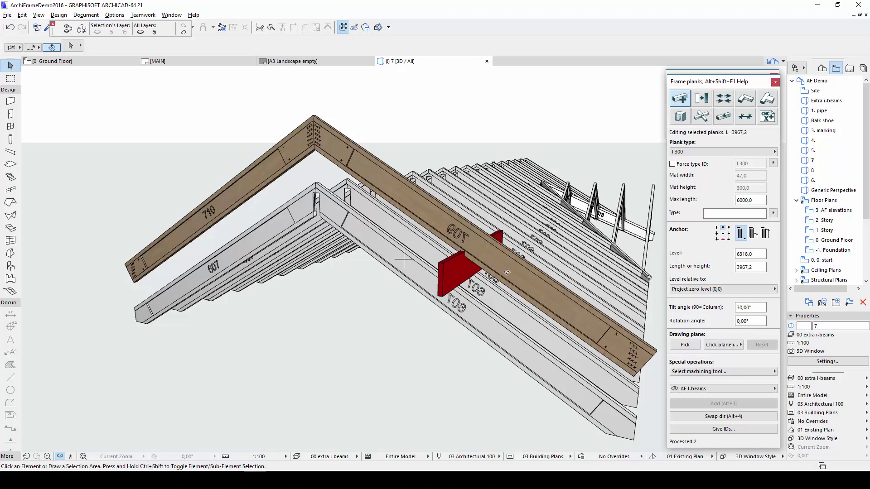
pyautogui.scroll(4, 522, 248)
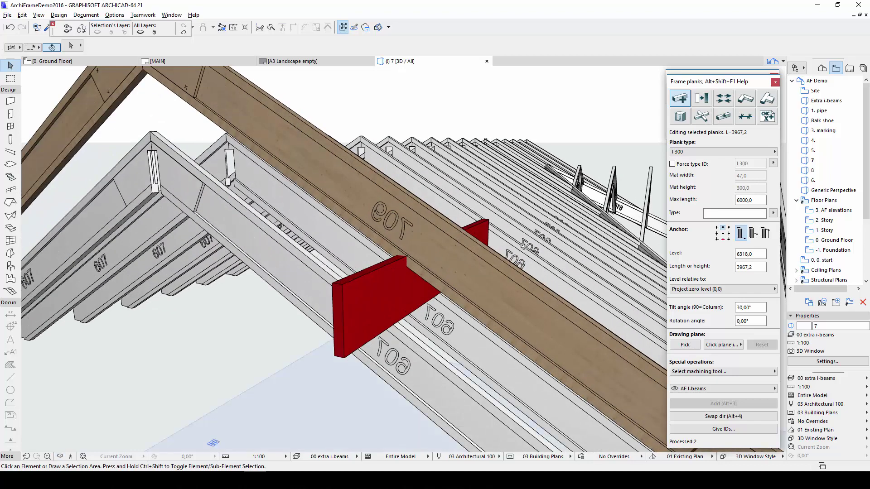
pyautogui.click(730, 118)
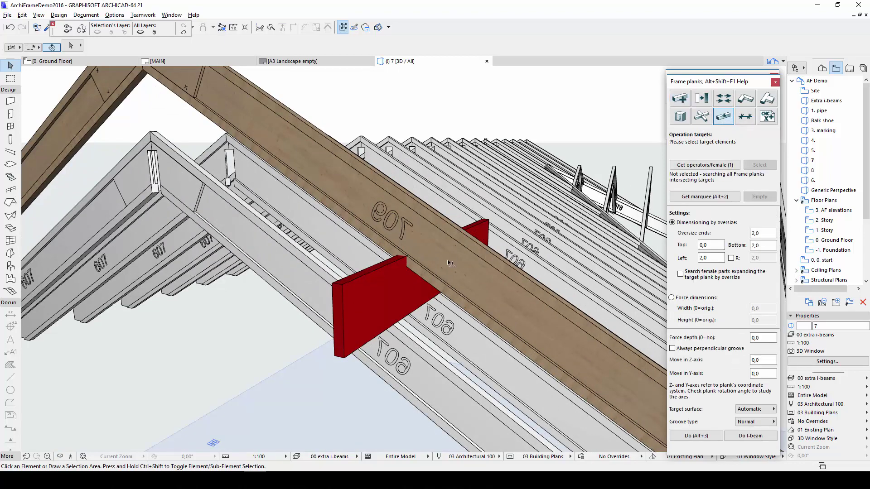
pyautogui.click(394, 256)
pyautogui.click(705, 165)
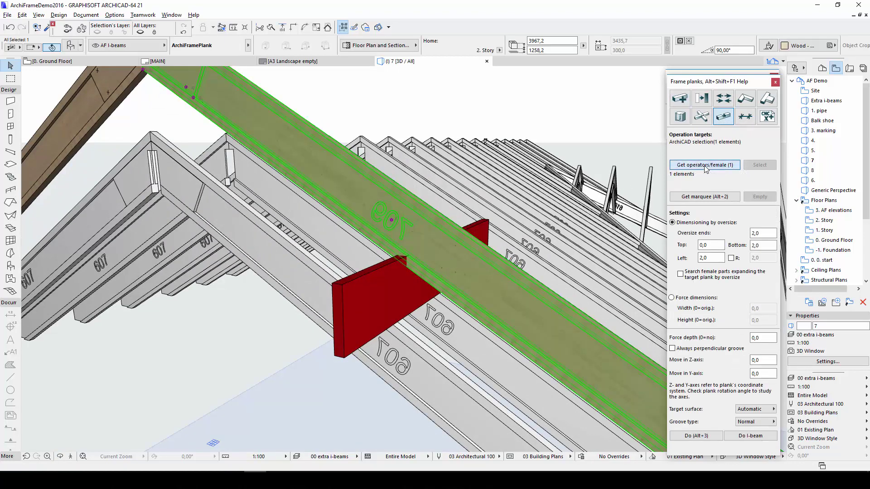
pyautogui.click(710, 436)
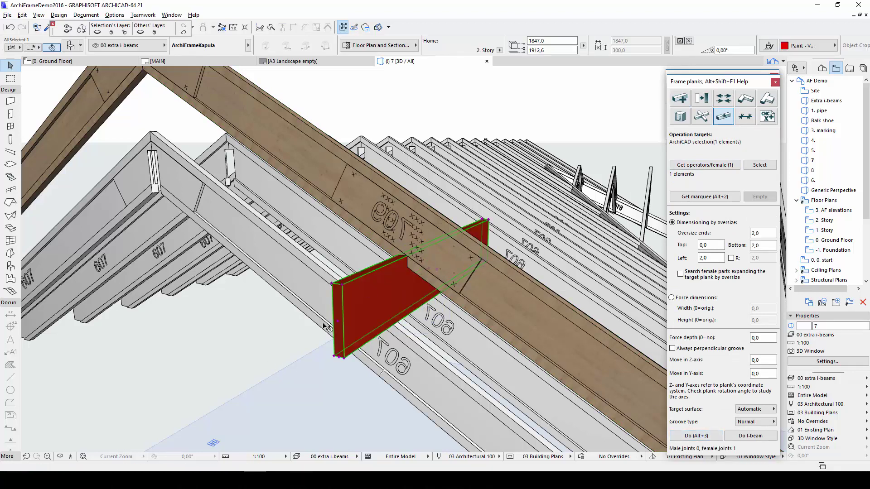
pyautogui.press('Delete')
pyautogui.scroll(-5, 234, 340)
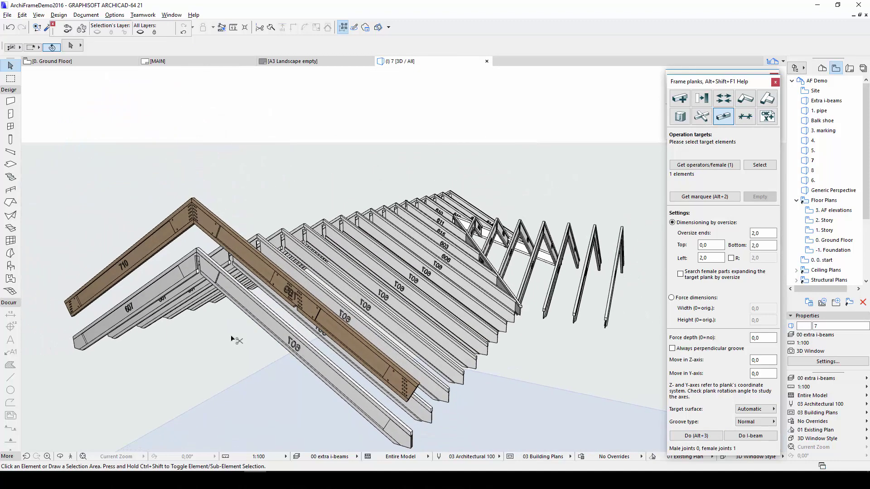
# Go to the 9 CNC file start view with the plank editing options showing.
pyautogui.click(644, 340)
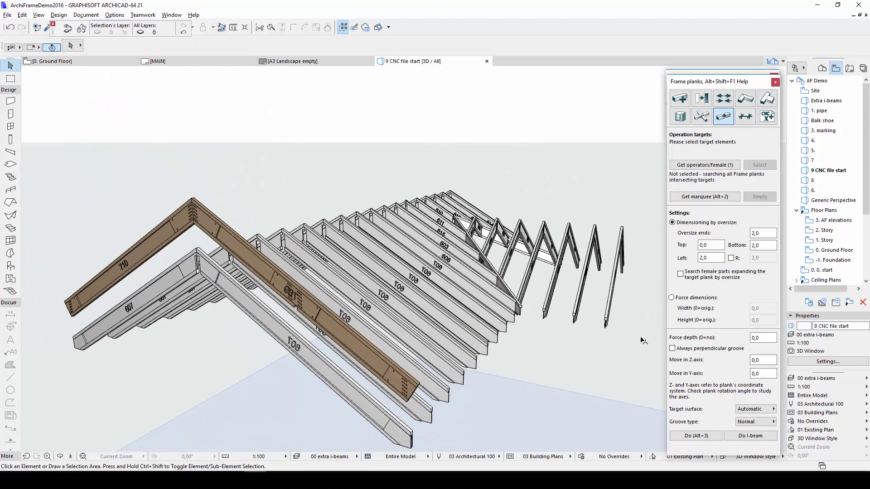
pyautogui.click(772, 123)
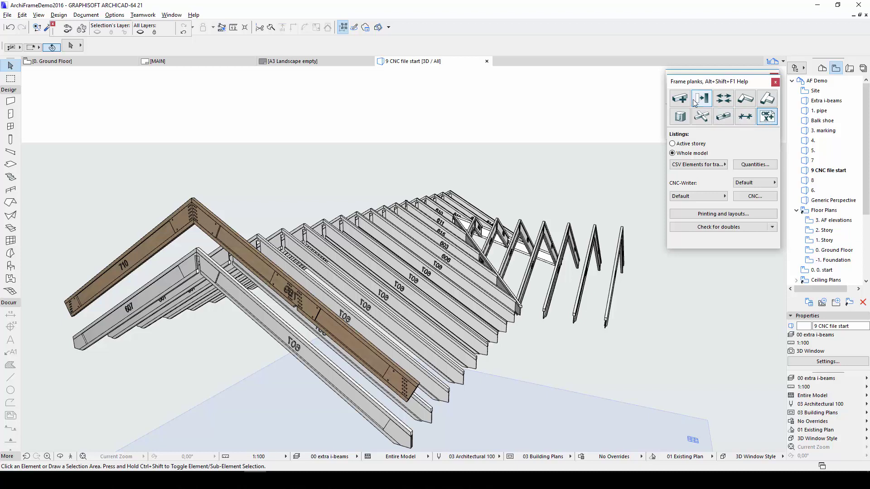
pyautogui.click(680, 98)
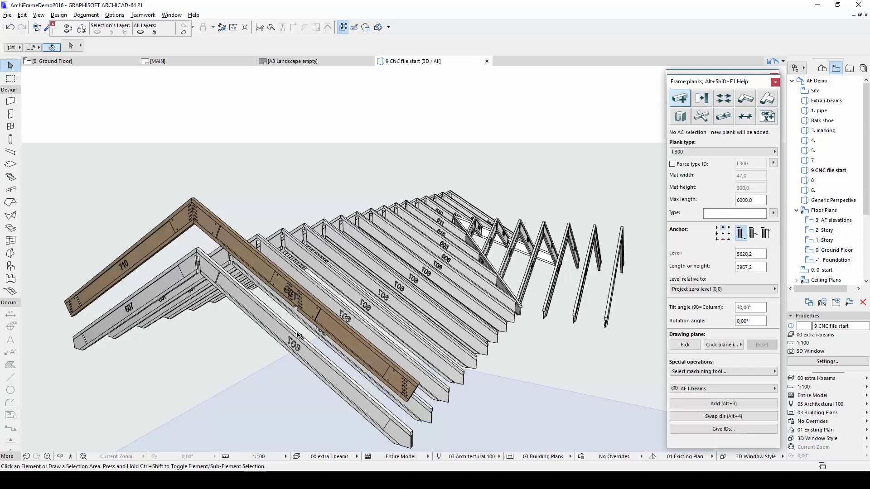
# Renumber the front truss's right- and left-slope planks starting from ID 701.
pyautogui.click(299, 335)
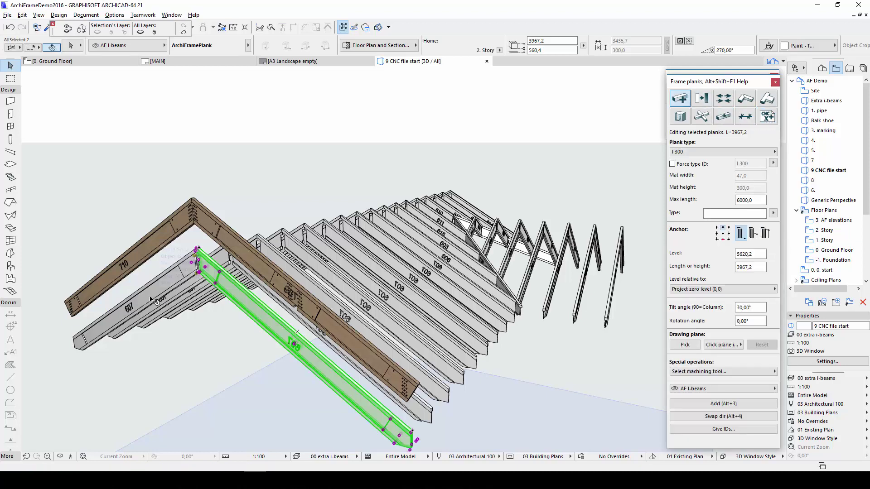
pyautogui.keyDown('shift'); pyautogui.click(184, 276); pyautogui.keyUp('shift')
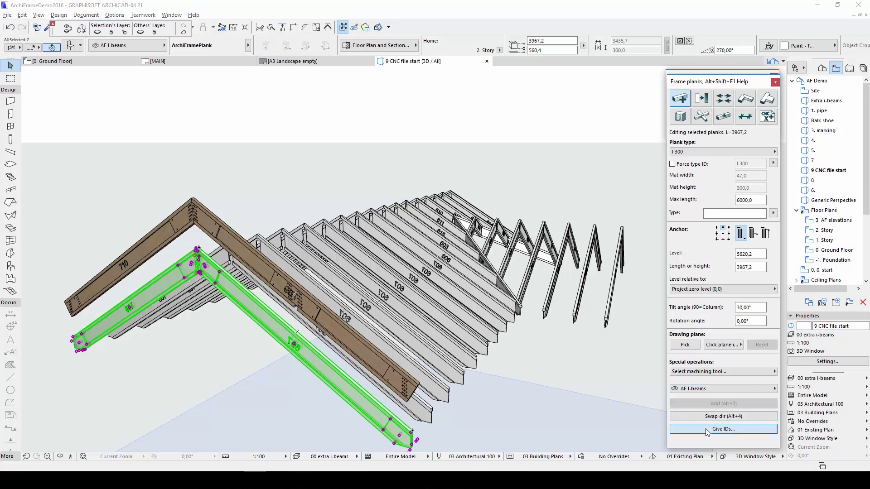
pyautogui.click(723, 429)
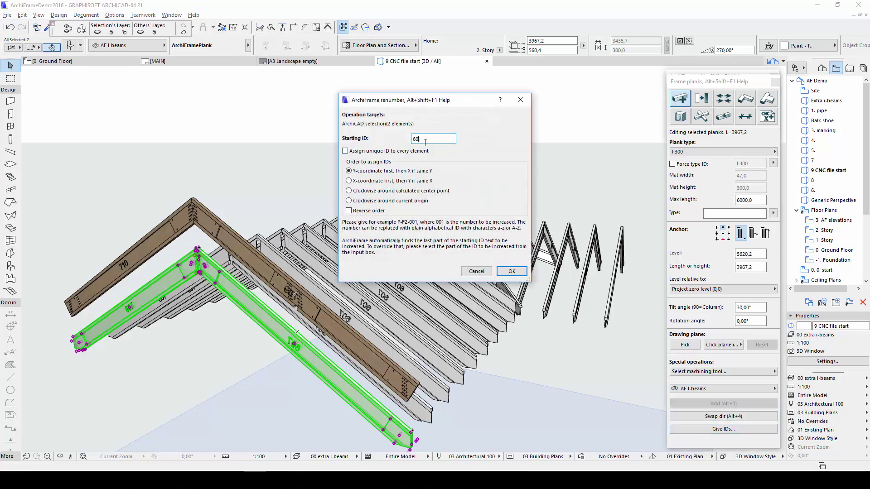
pyautogui.press('BackSpace')
pyautogui.press('BackSpace')
pyautogui.write('701')
pyautogui.press('Return')
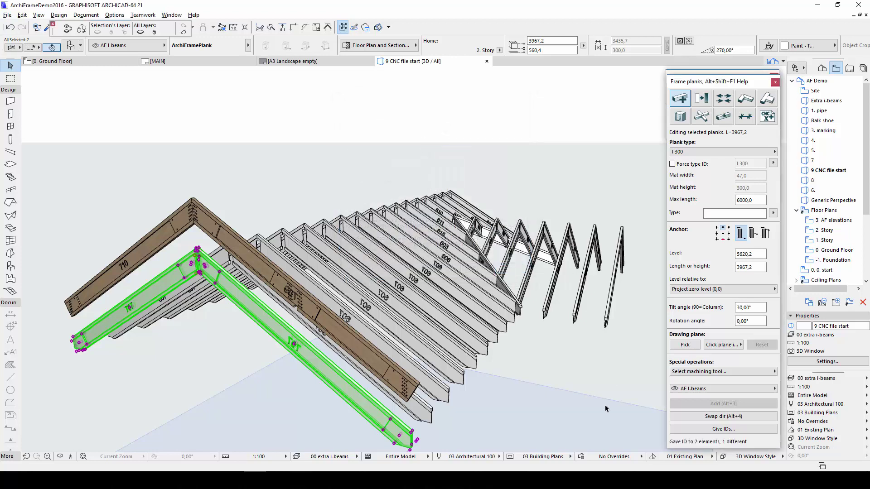
# Clear the plank selection and launch the CNC export with the CNC-Writer left on Default.
pyautogui.click(767, 117)
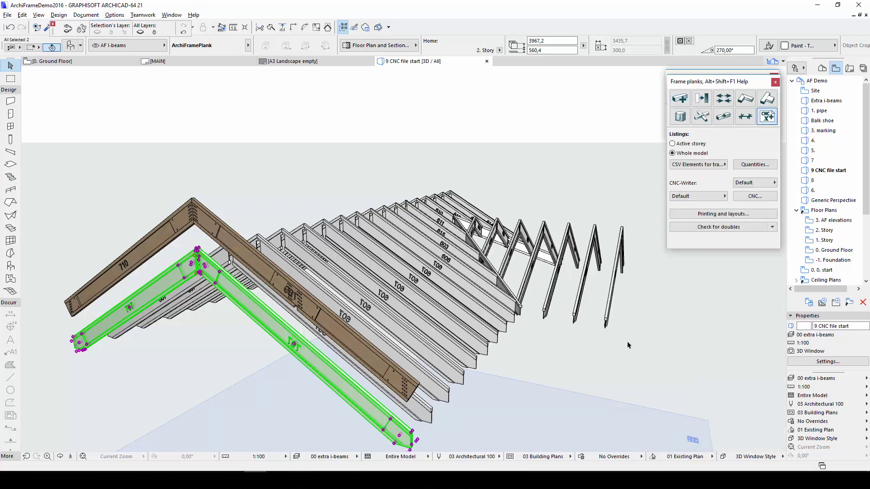
pyautogui.click(592, 421)
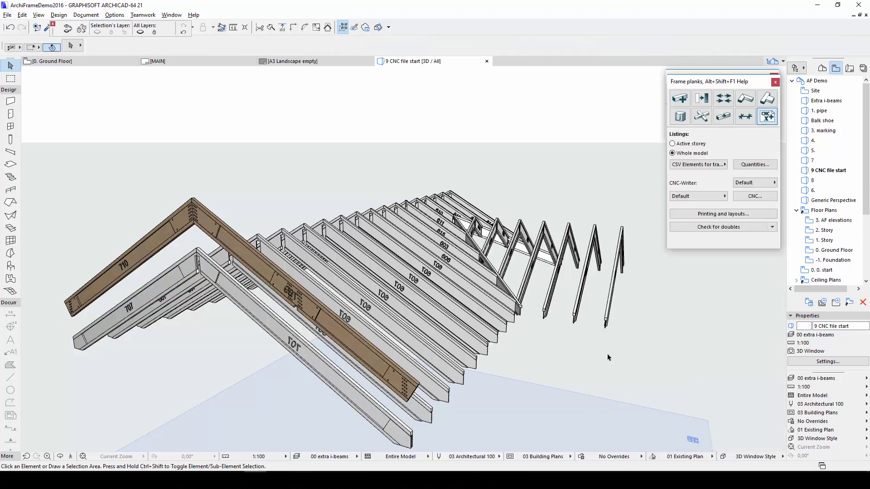
pyautogui.click(753, 183)
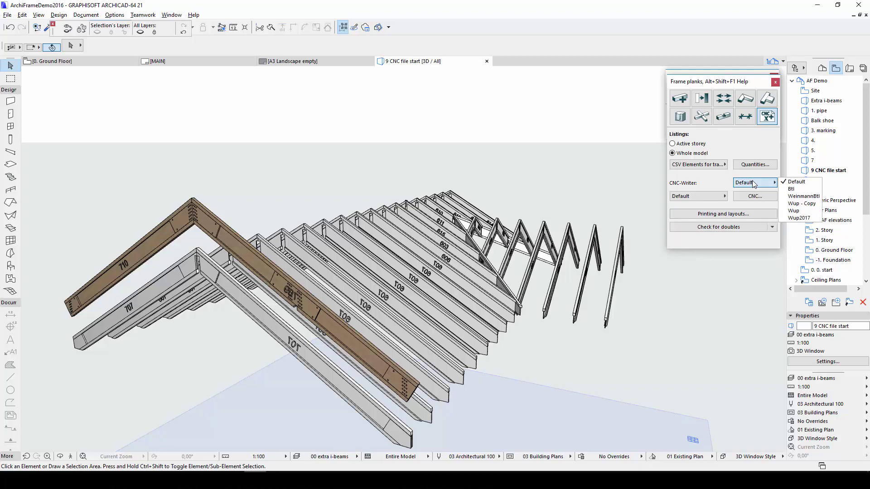
pyautogui.click(723, 198)
pyautogui.click(724, 198)
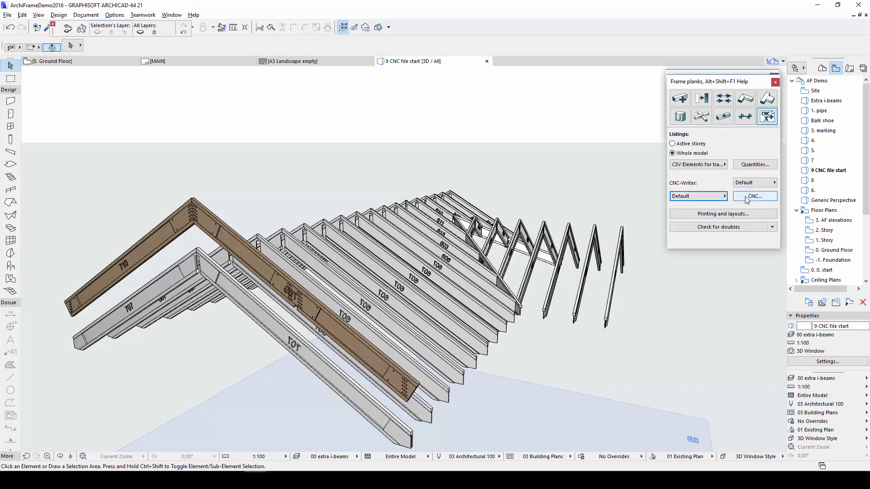
pyautogui.click(746, 197)
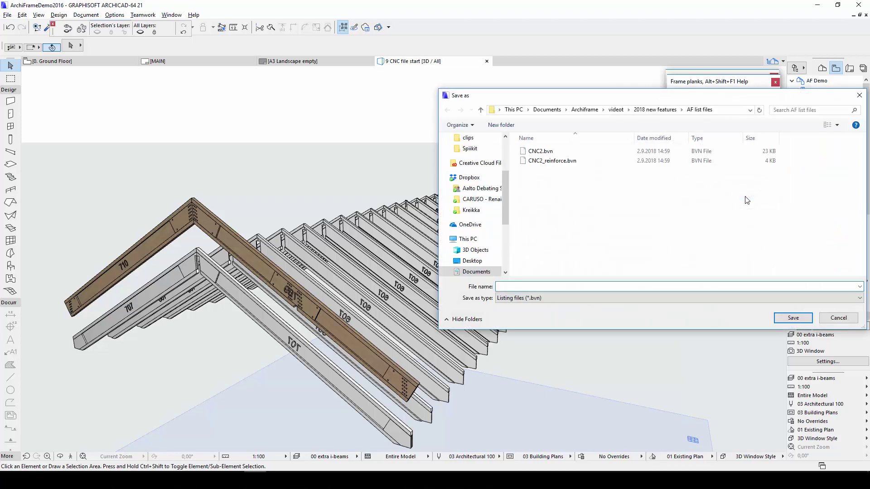
# Name the CNC listing file CNC3 and confirm.
pyautogui.write('CNC3')
pyautogui.press('Return')
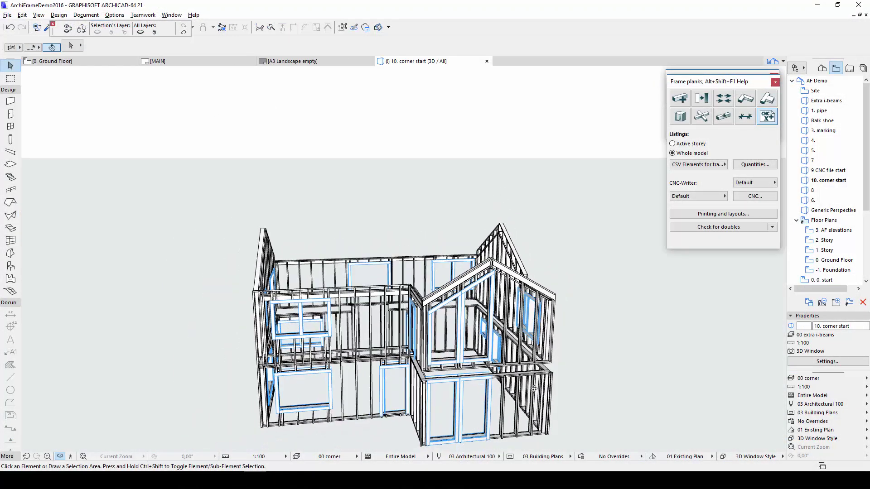
# Zoom to the wall and select its frame planks.
pyautogui.scroll(-4, 548, 415)
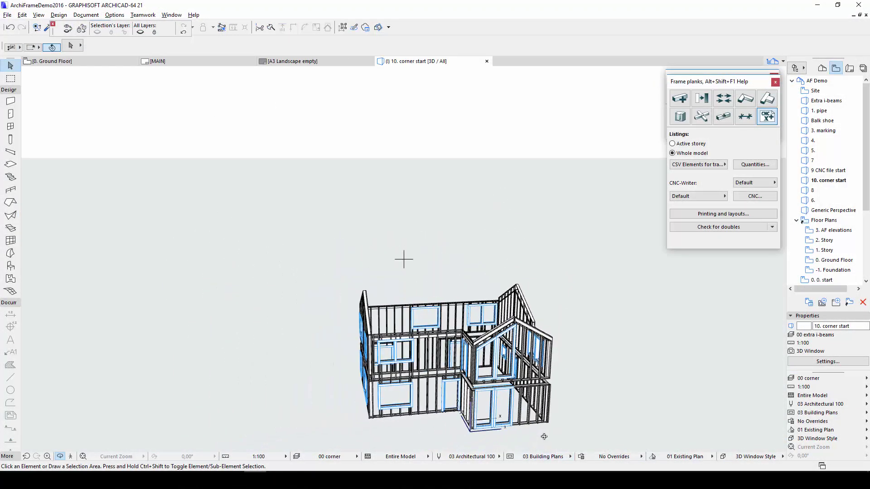
pyautogui.scroll(6, 568, 380)
pyautogui.scroll(5, 569, 380)
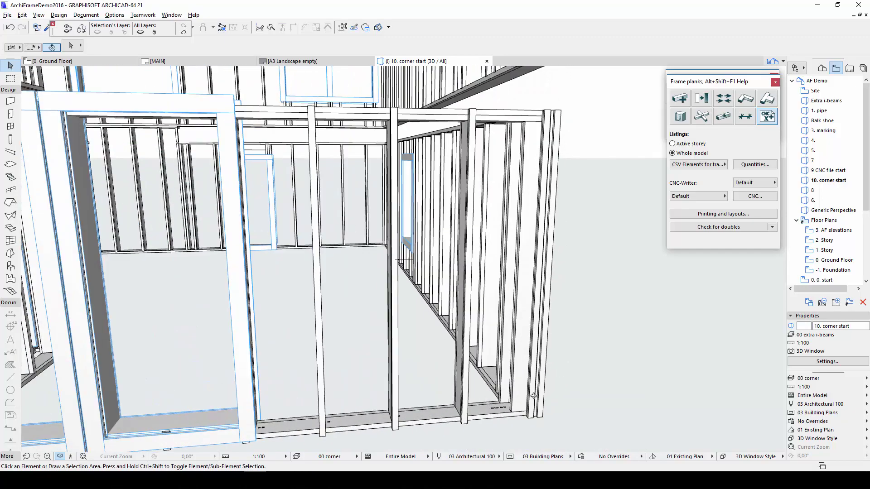
pyautogui.click(516, 414)
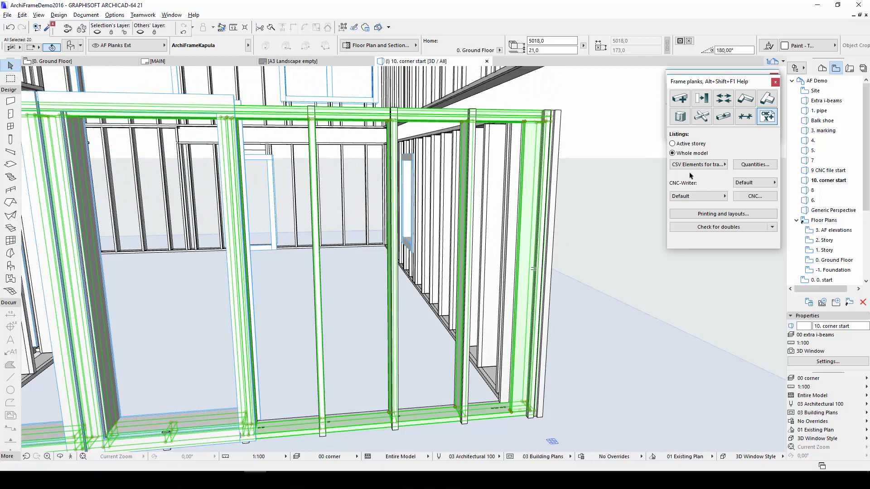
# Set the left corner to 1. Long U with blockers and apply it.
pyautogui.click(776, 82)
pyautogui.click(699, 118)
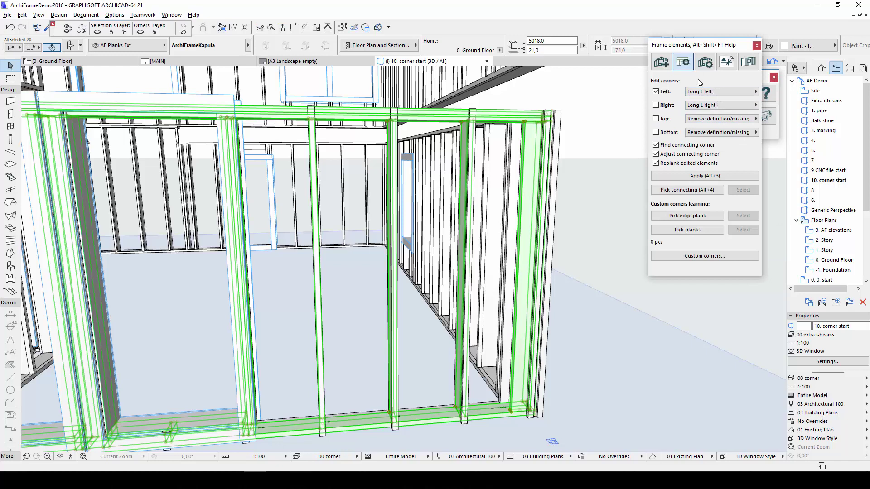
pyautogui.click(718, 92)
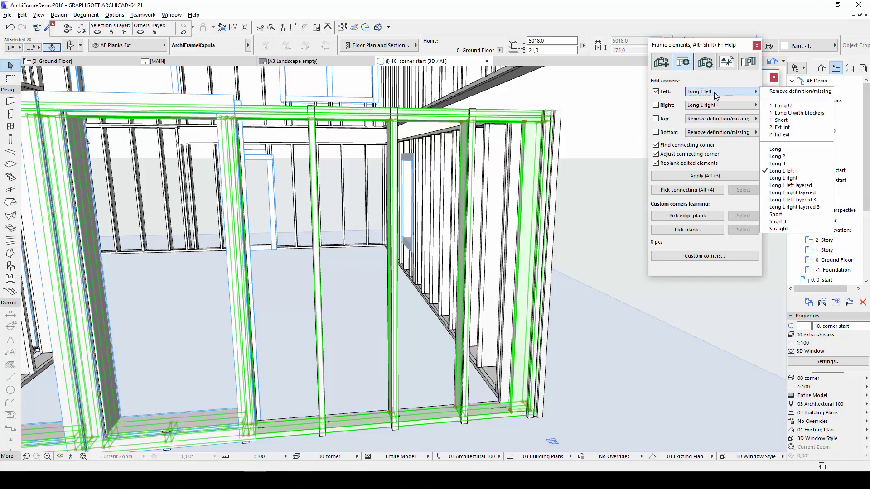
pyautogui.click(774, 113)
pyautogui.click(699, 176)
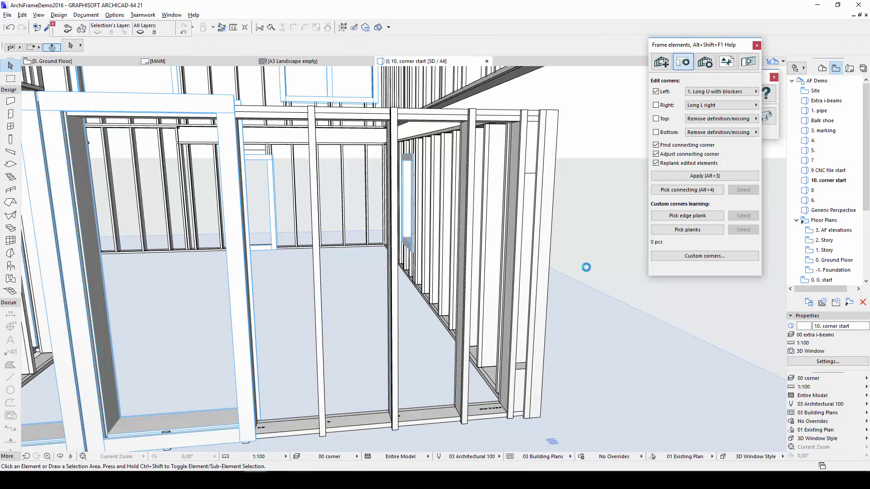